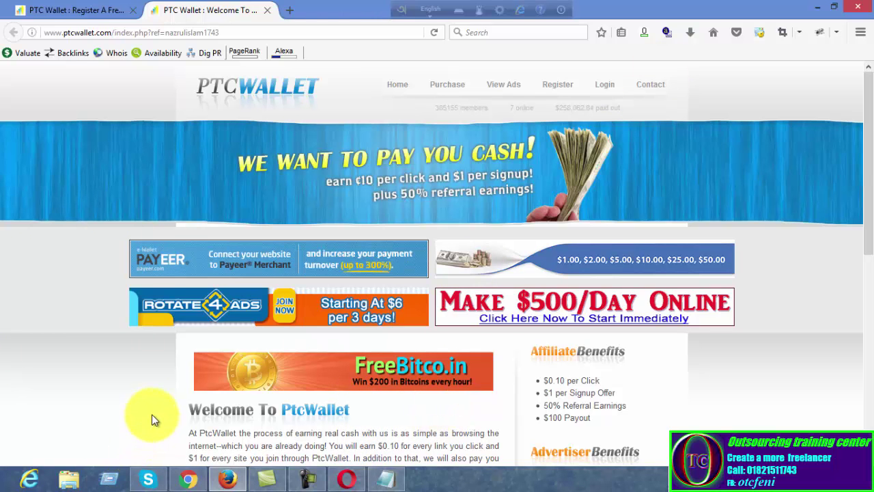
Scroll down the PTC Wallet welcome page to look over its offers, then back to the top
scroll(232, 171, "down", 7)
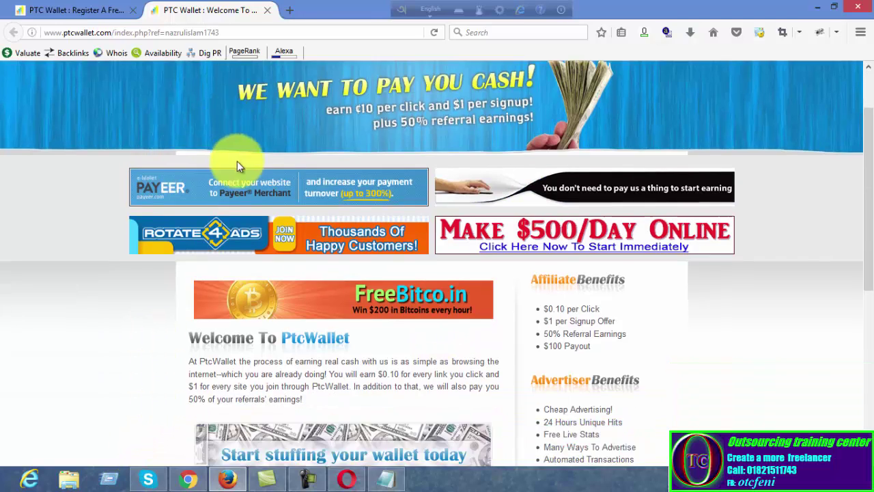
scroll(307, 164, "up", 8)
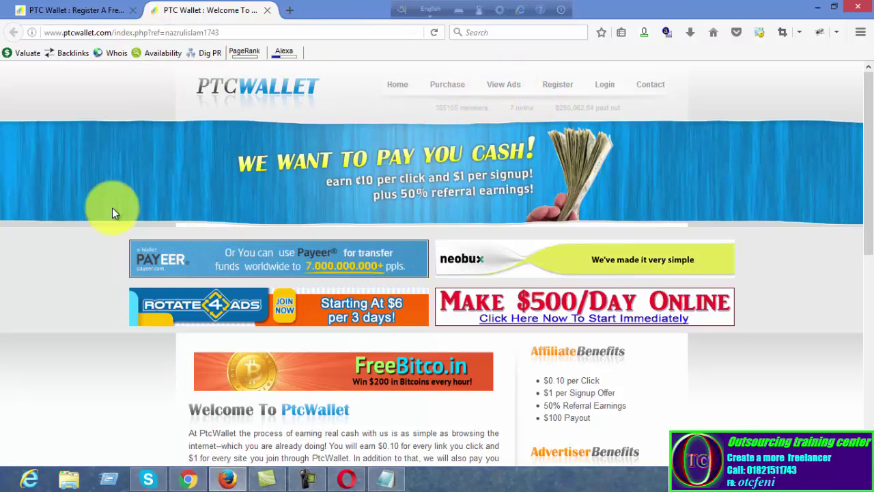
Open the Register page, keeping only one registration tab
left_click(562, 84)
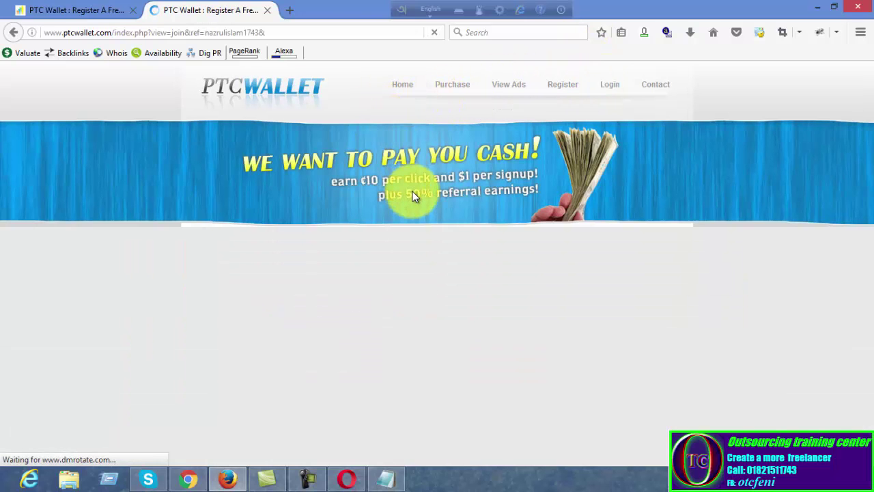
left_click(68, 10)
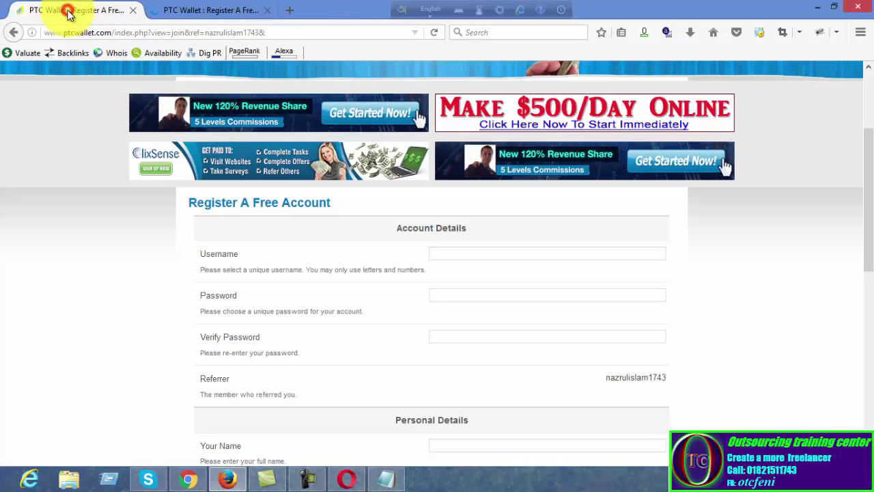
left_click(267, 12)
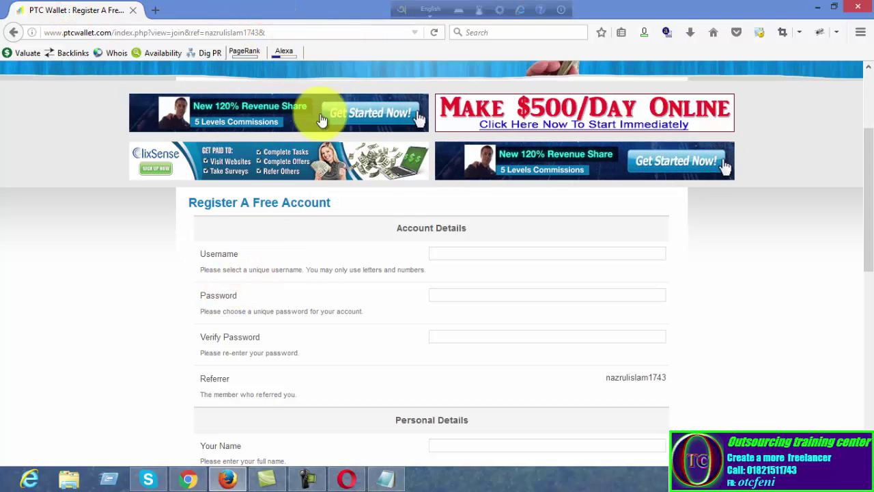
Enter the account username in the registration form's Username field
left_click(439, 254)
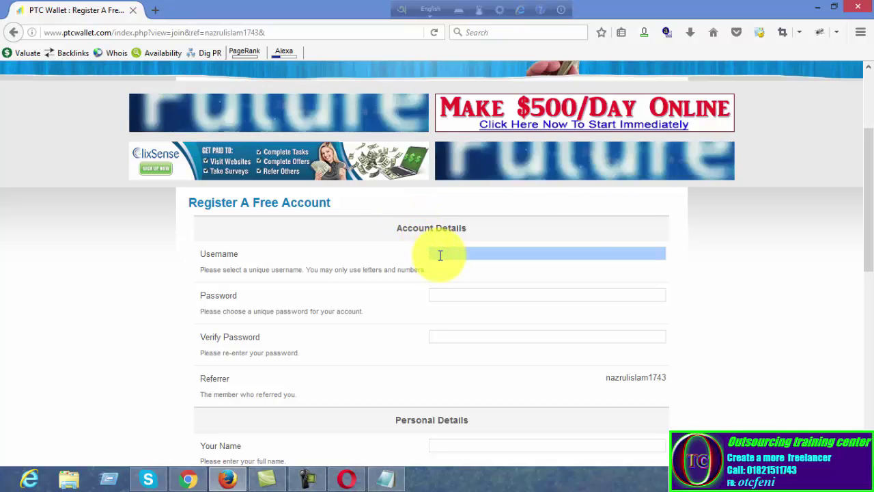
type("ul")
key("BackSpace")
key("BackSpace")
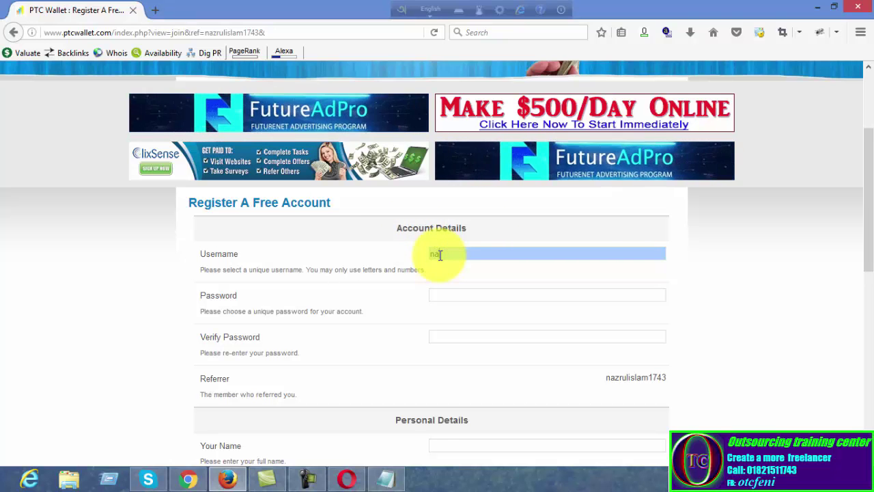
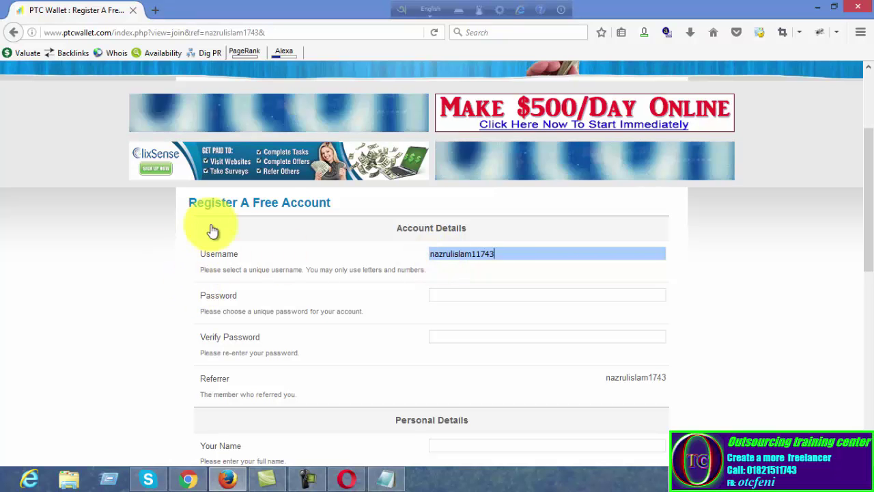
left_click(476, 254)
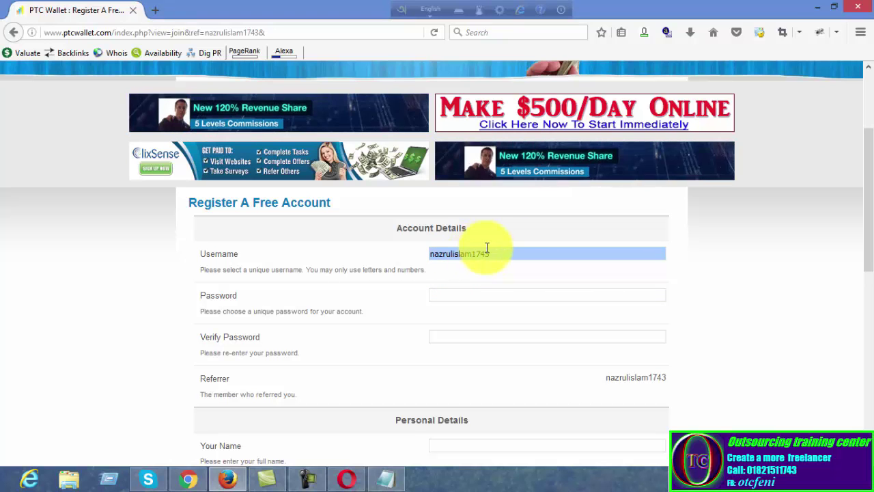
left_click(471, 294)
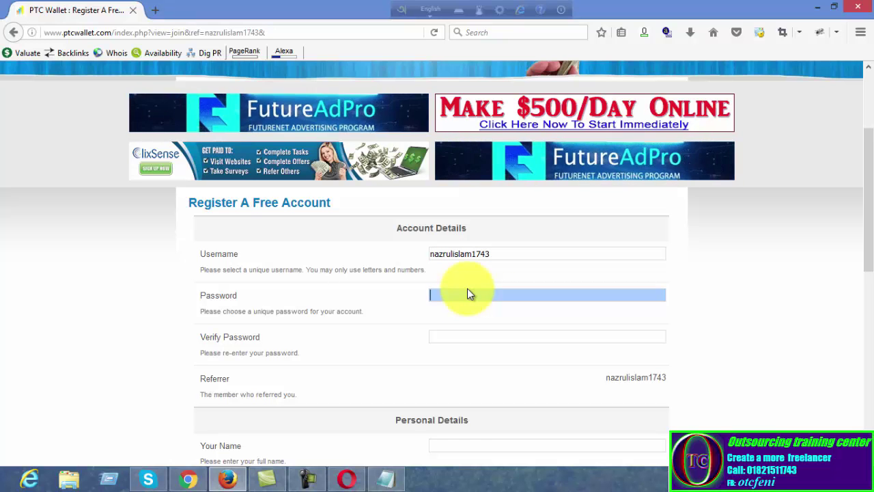
Enter the six-character password in Password and again in Verify Password
type("****")
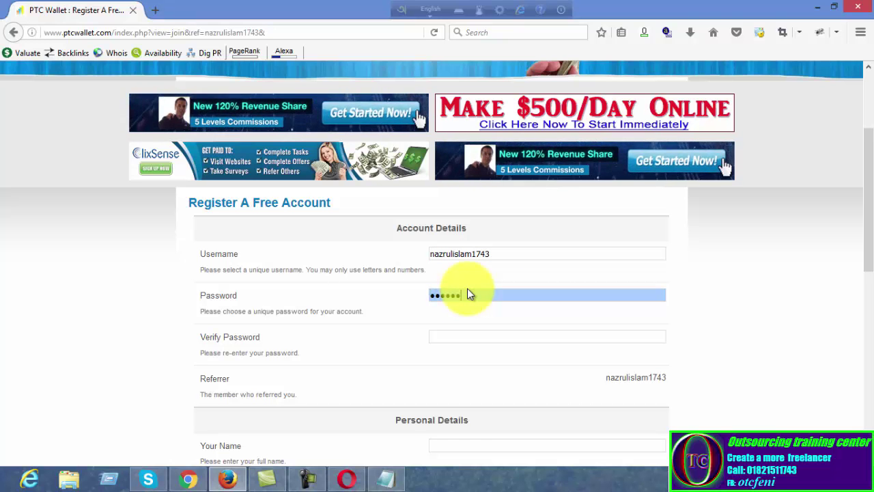
key("BackSpace")
key("BackSpace")
key("BackSpace")
key("BackSpace")
key("BackSpace")
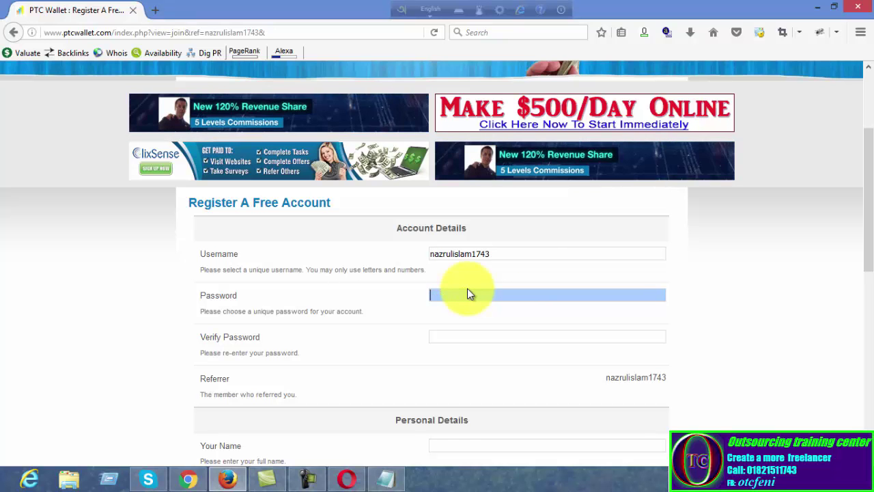
type("**")
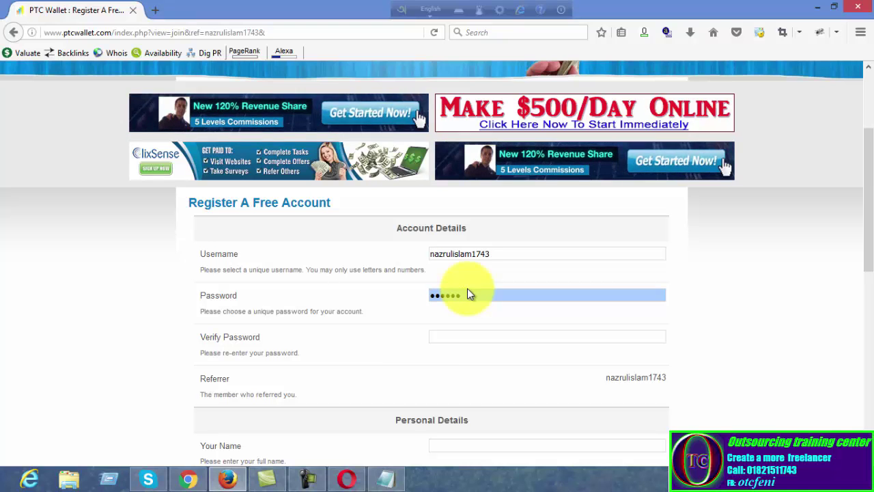
left_click(443, 338)
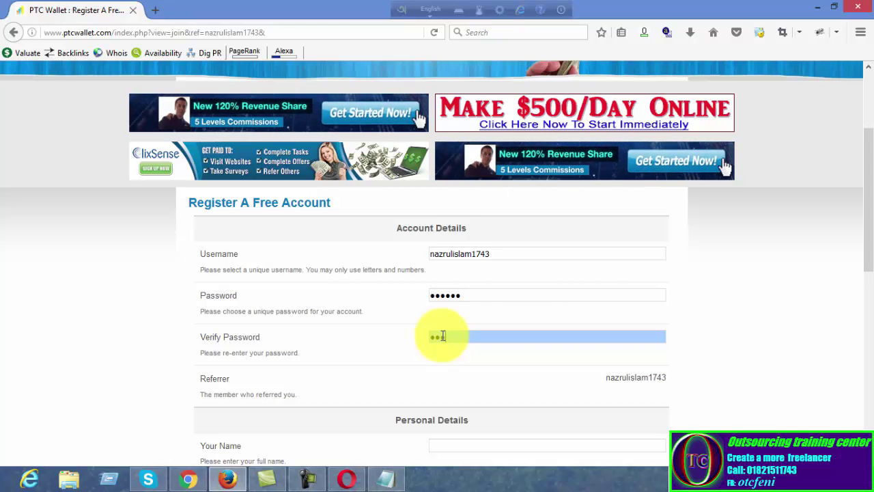
type("••")
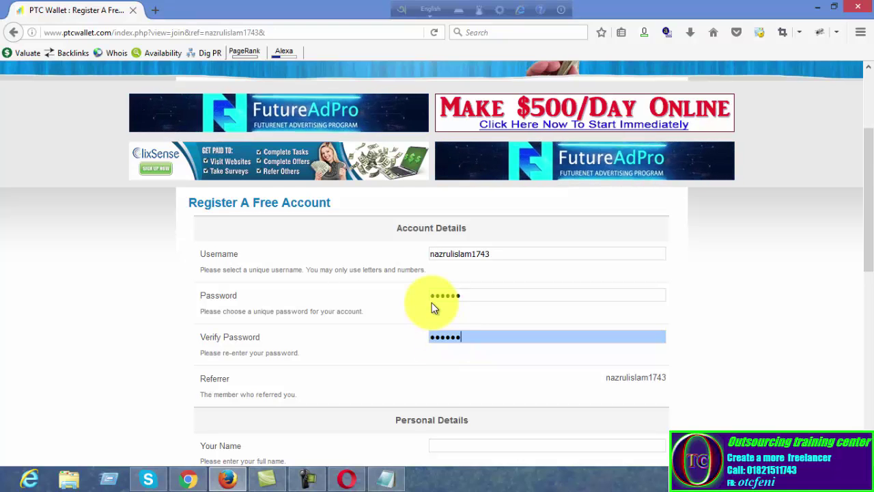
Fill in the member's full name and e-mail address under Personal Details
scroll(467, 367, "down", 3)
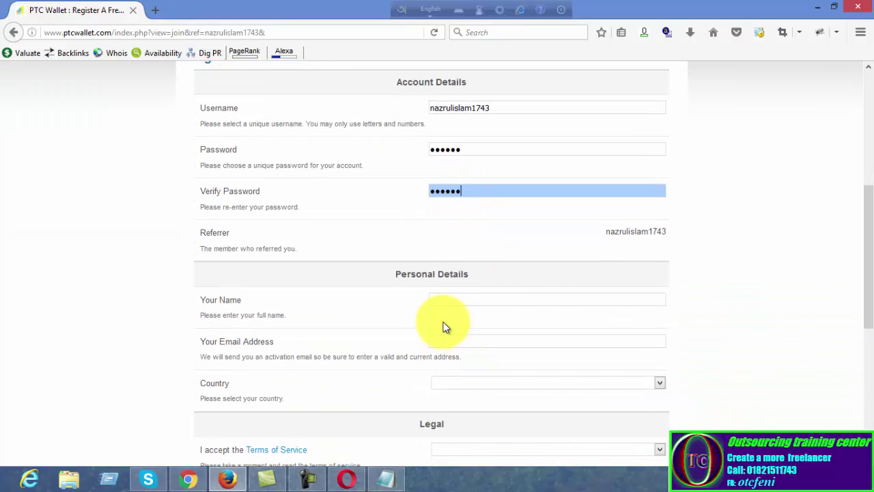
left_click(450, 301)
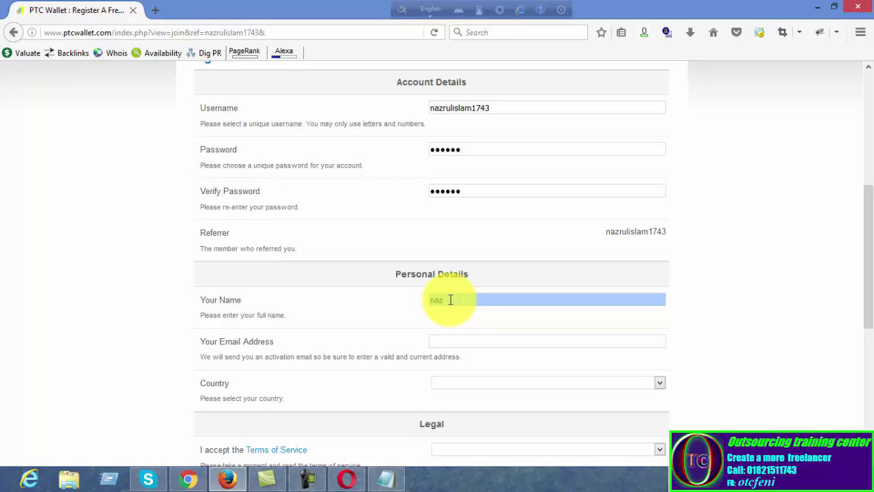
left_click(450, 341)
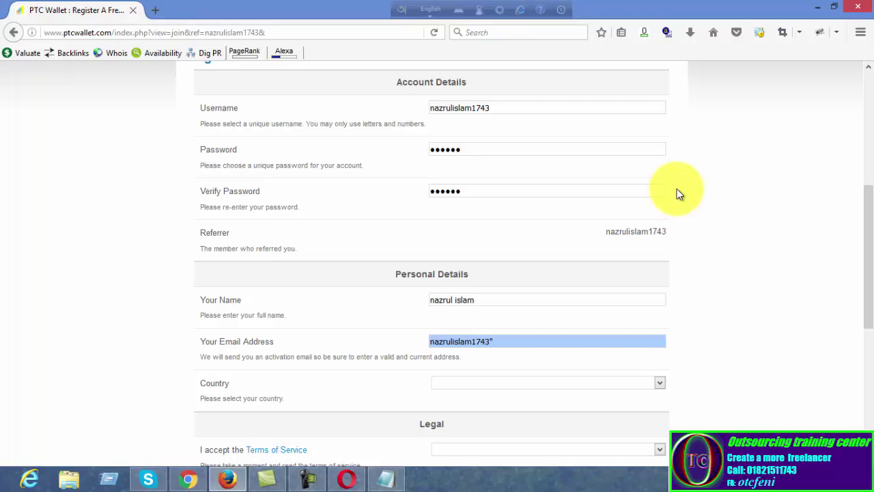
left_click(433, 11)
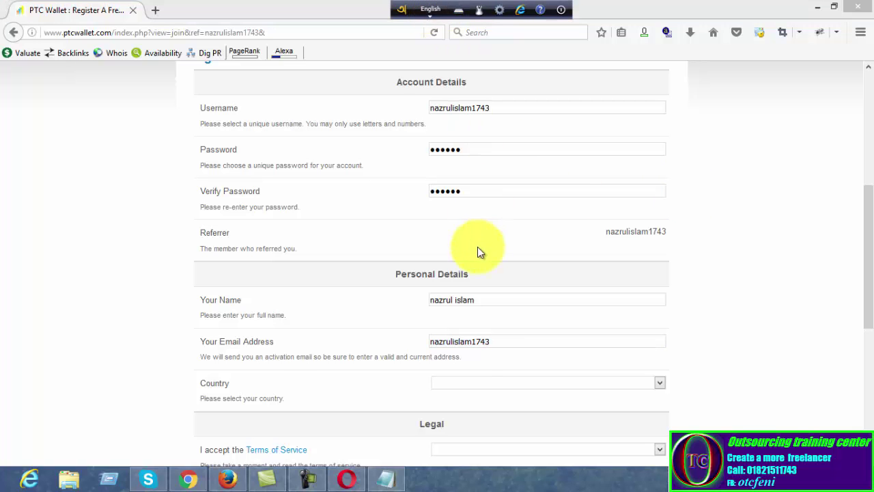
left_click(501, 341)
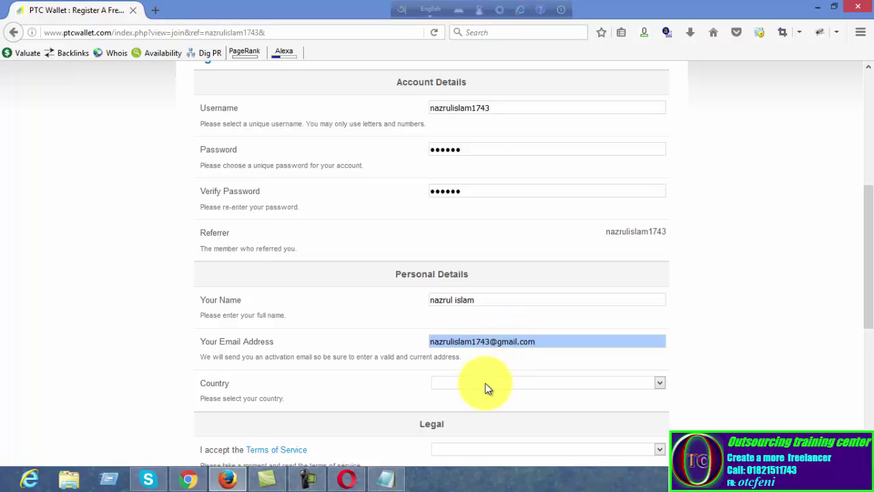
Choose Bangladesh from the Country dropdown
left_click(659, 382)
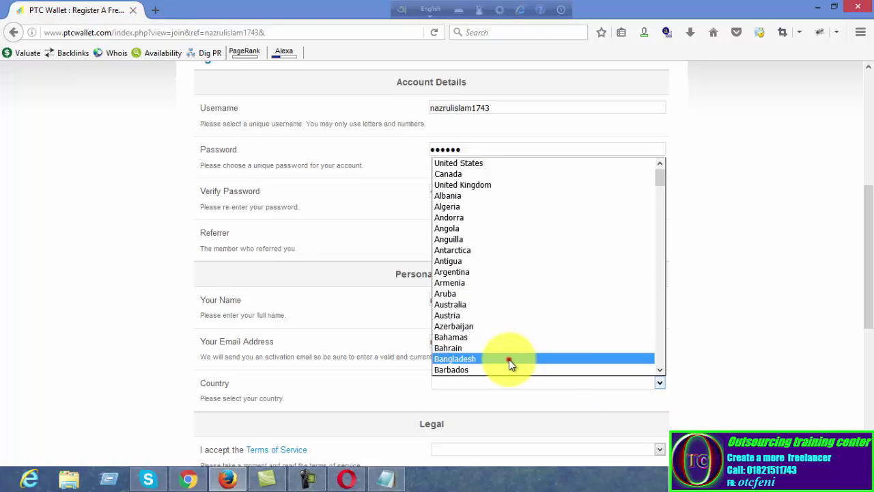
left_click(508, 359)
scroll(536, 347, "down", 2)
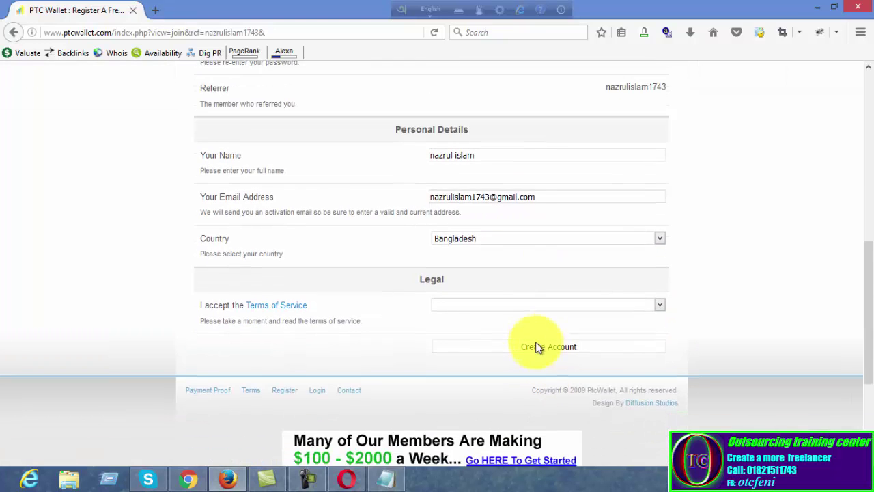
Set Terms of Service to 'Yes, I Accept' and review the completed form
left_click(498, 306)
left_click(479, 336)
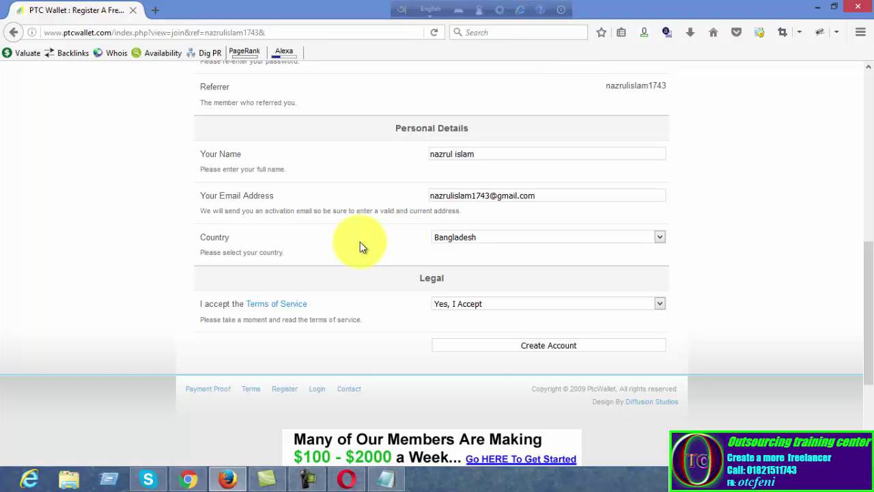
scroll(331, 299, "down", 5)
scroll(468, 291, "up", 1)
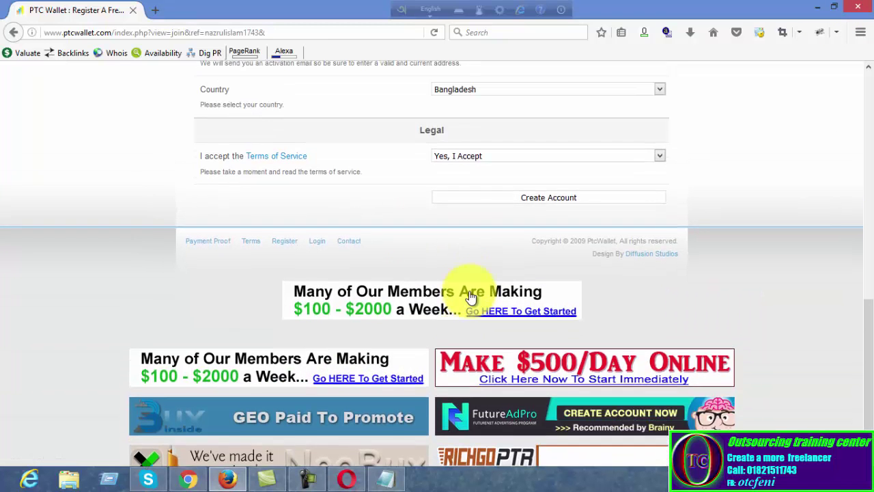
scroll(471, 297, "up", 3)
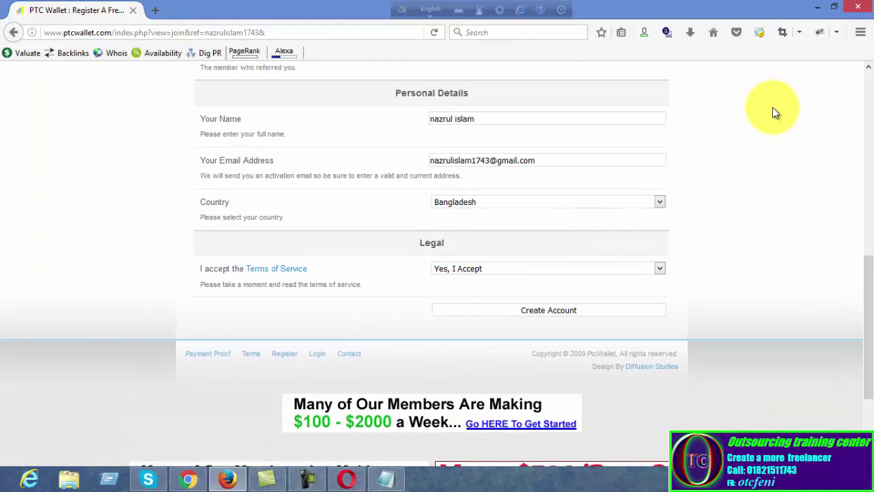
Close the browser, close the referral-link note without saving, and return to Chrome
left_click(861, 7)
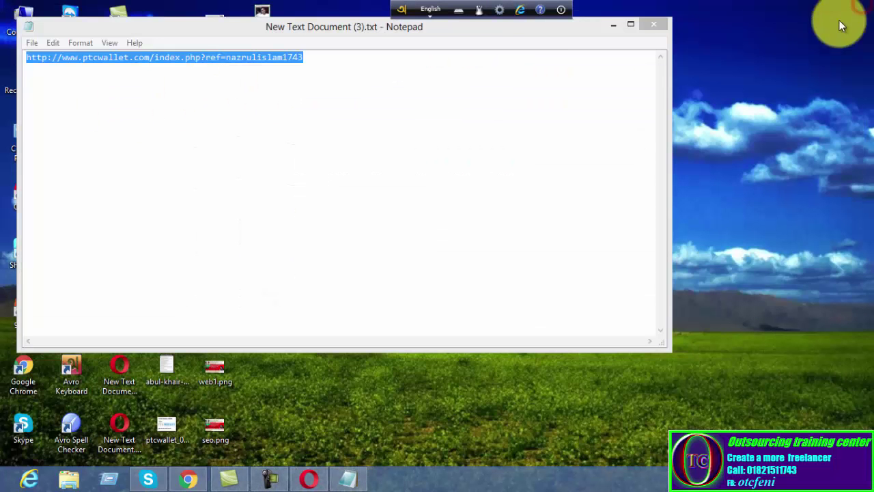
left_click(649, 25)
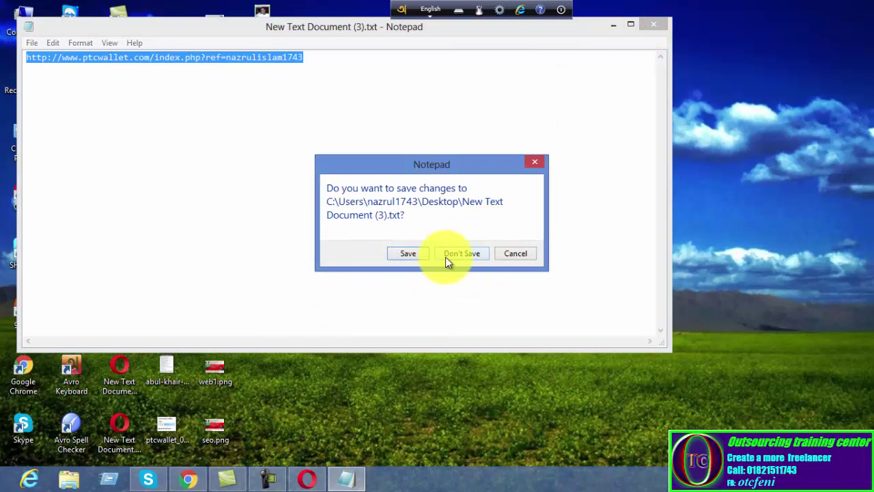
left_click(455, 259)
left_click(180, 478)
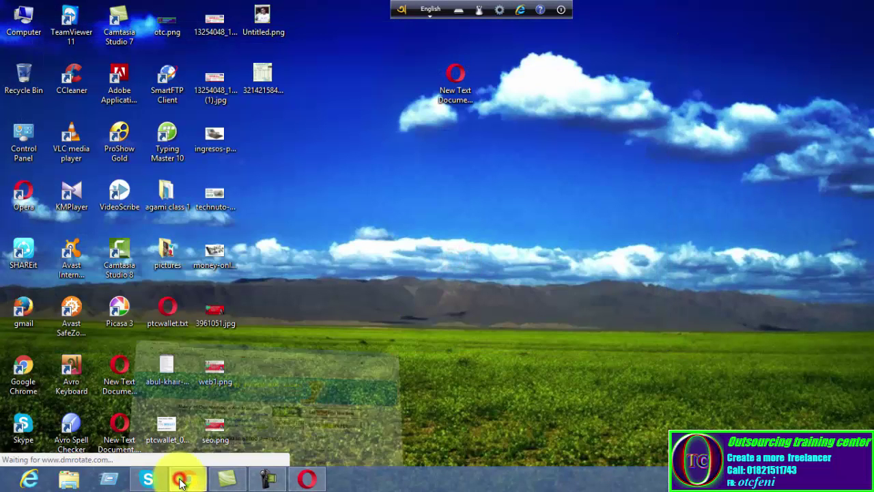
On the Log In page, fill in the saved username and the account password
left_click(604, 82)
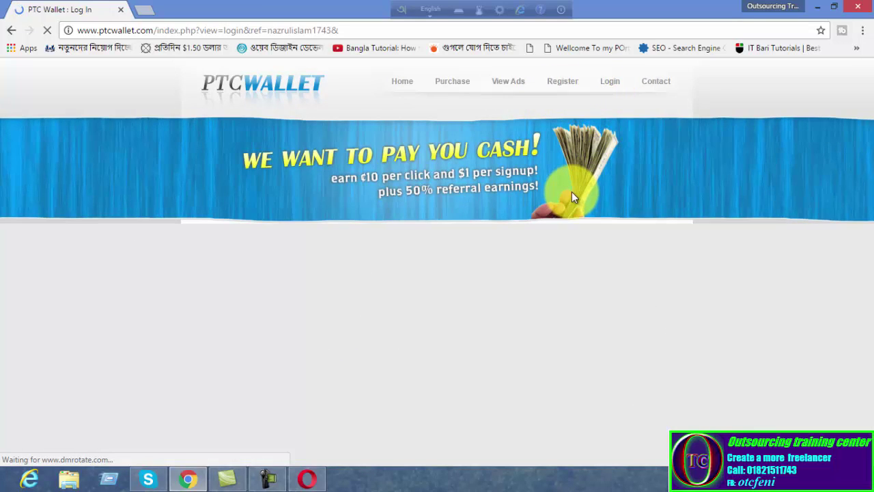
scroll(399, 354, "down", 2)
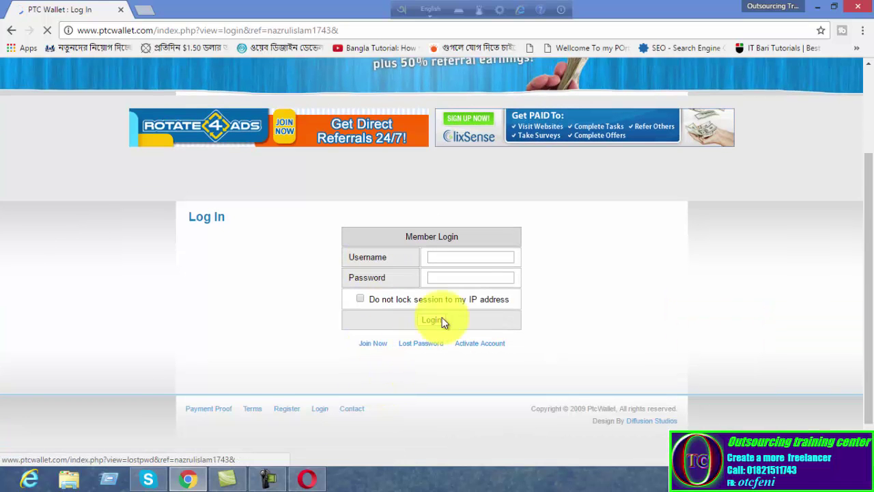
left_click(450, 257)
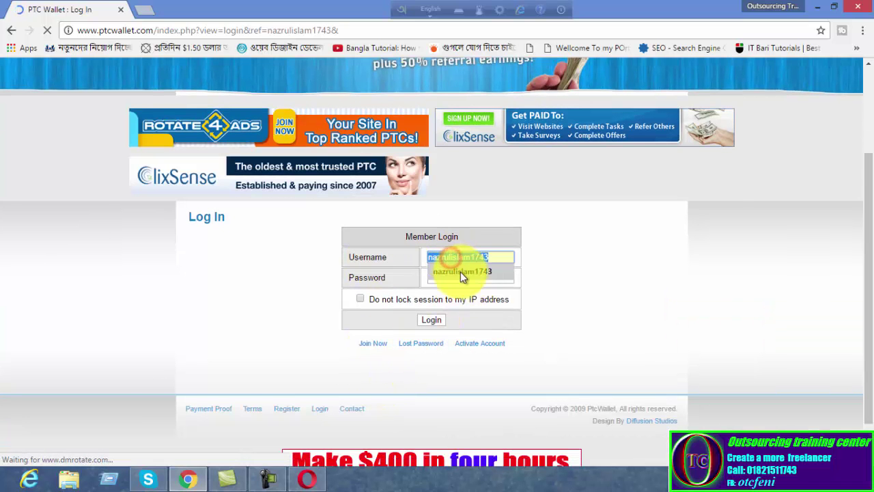
left_click(460, 271)
left_click(464, 274)
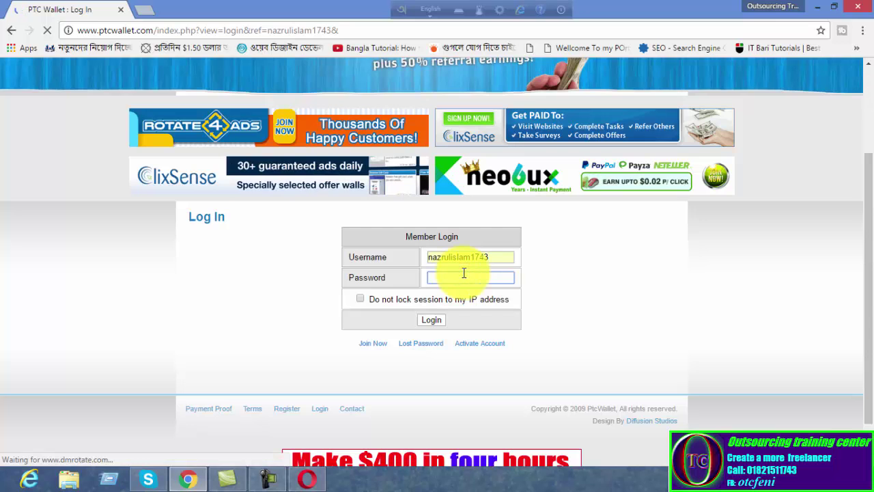
type("•")
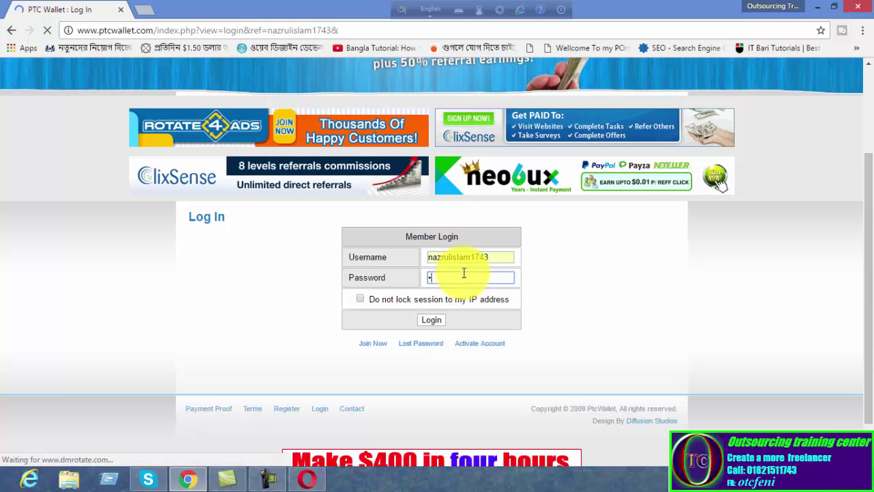
type("••••")
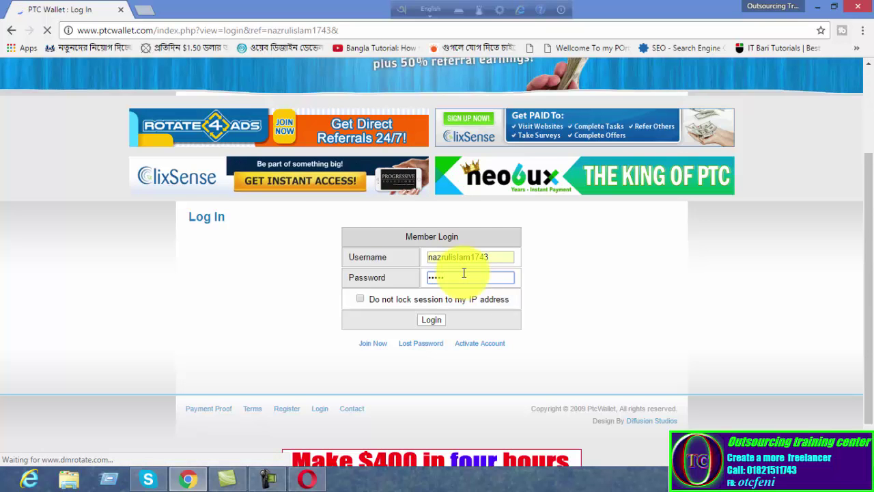
type("••")
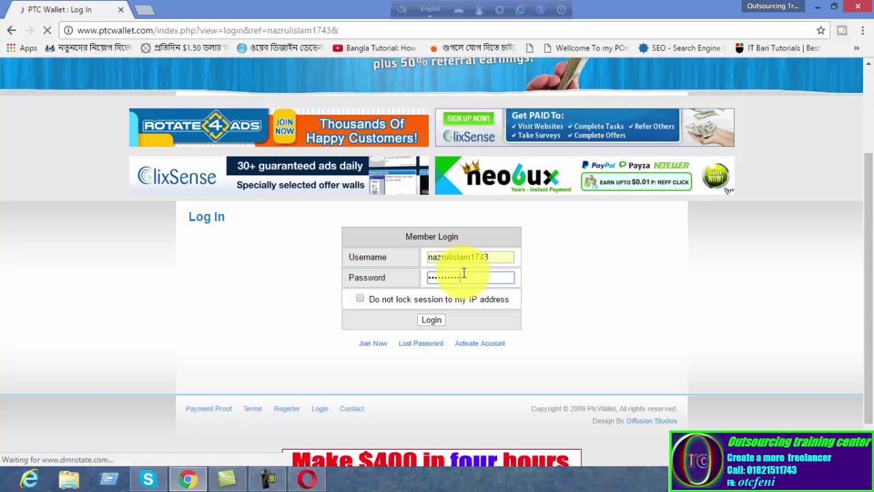
type("•")
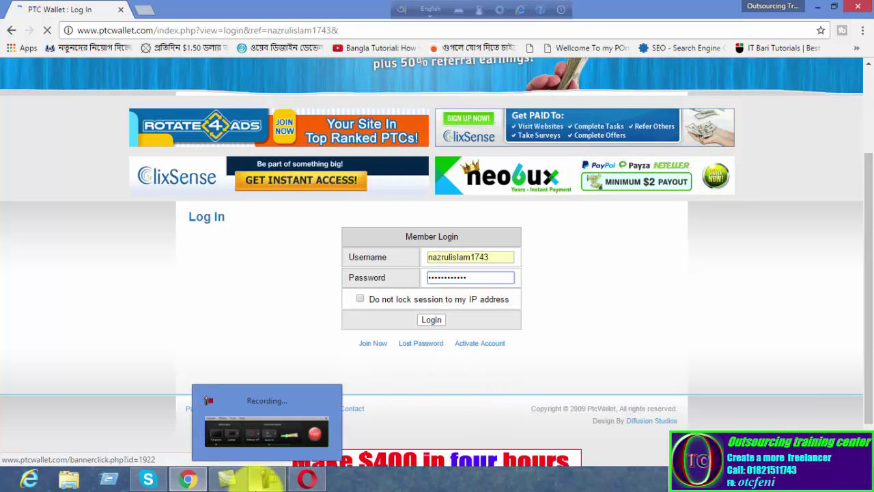
left_click(259, 479)
left_click(265, 479)
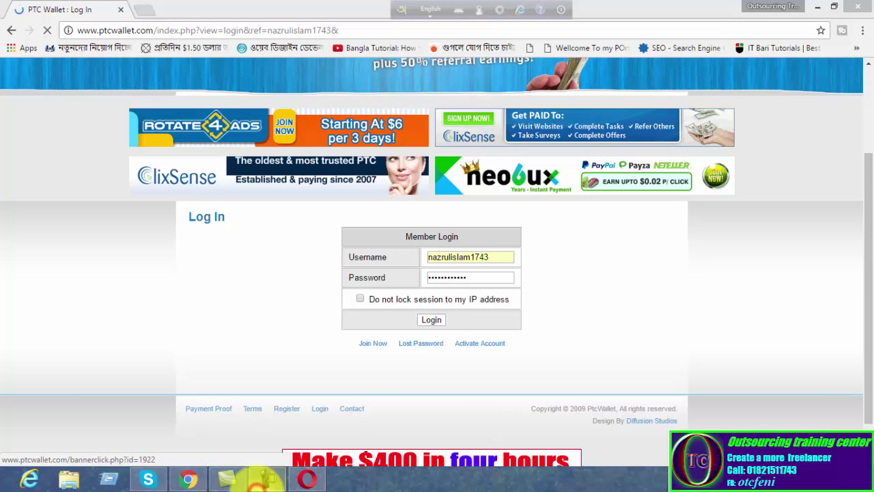
Log in and review the $8.90000 cash balance, 78 clicks and Downline Stats tables
left_click(430, 322)
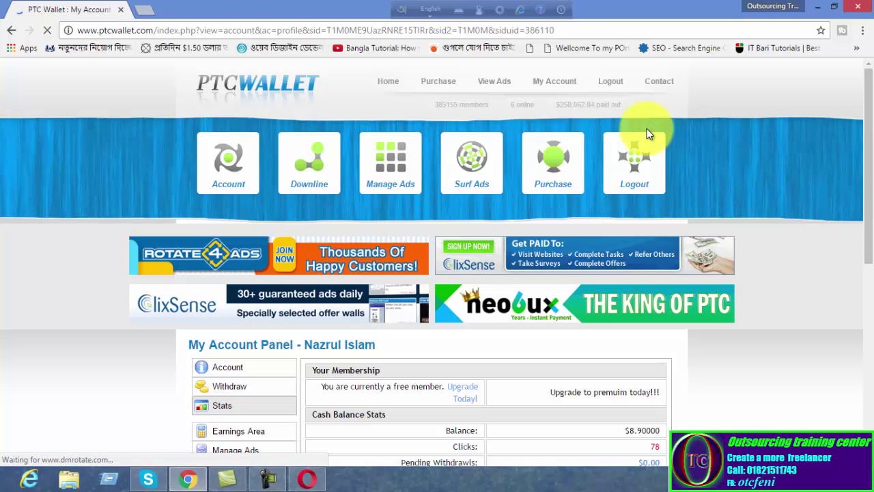
scroll(659, 185, "down", 1)
scroll(659, 185, "down", 3)
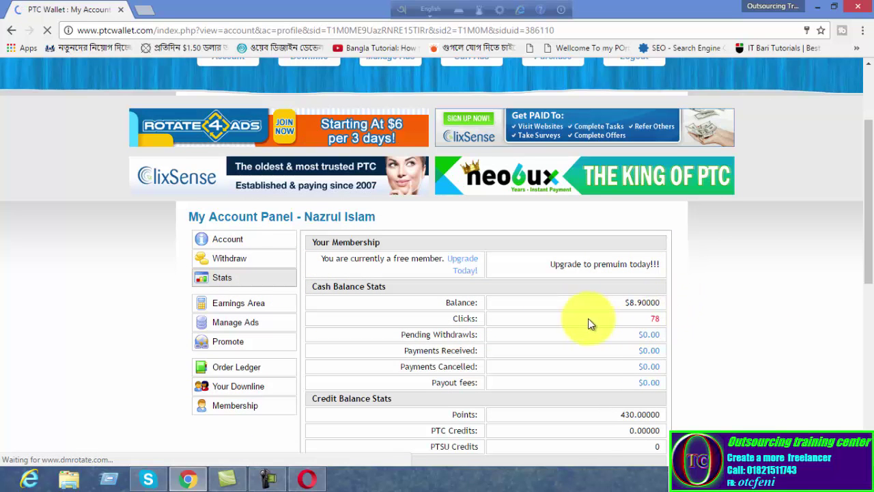
scroll(587, 318, "down", 4)
scroll(620, 321, "up", 2)
scroll(617, 318, "up", 2)
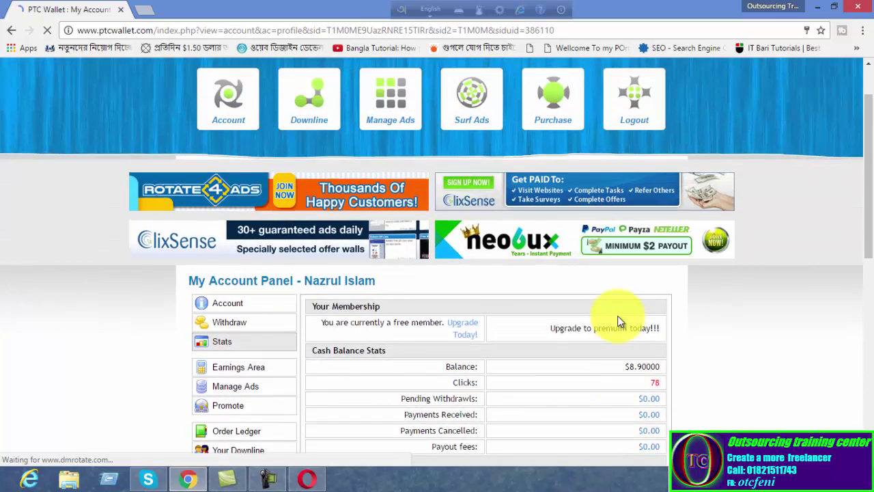
scroll(618, 318, "down", 1)
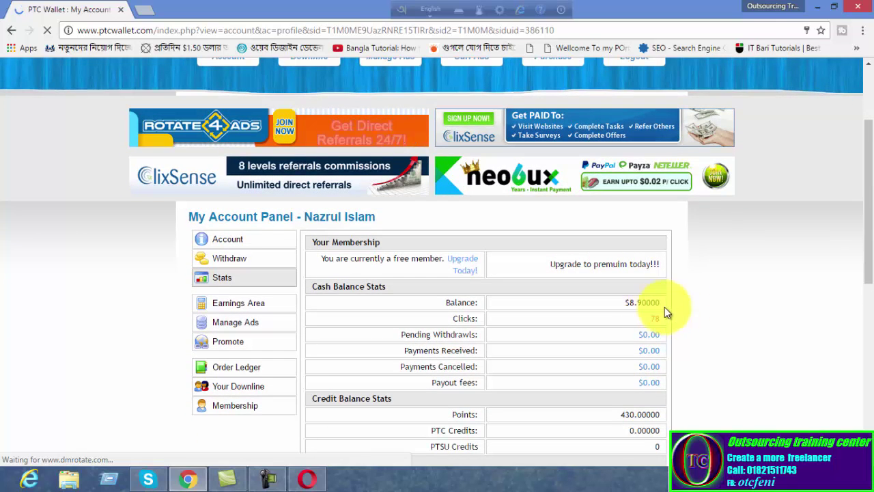
scroll(648, 339, "down", 4)
scroll(642, 342, "up", 6)
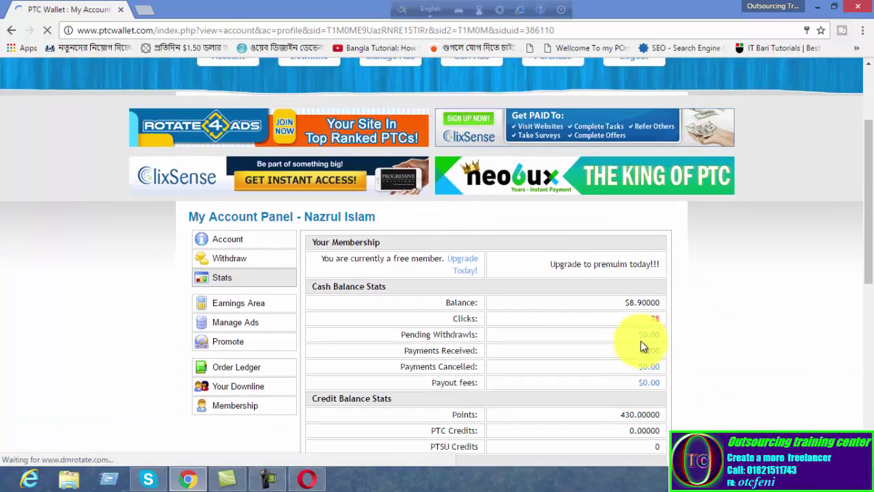
scroll(635, 348, "down", 2)
scroll(632, 353, "down", 1)
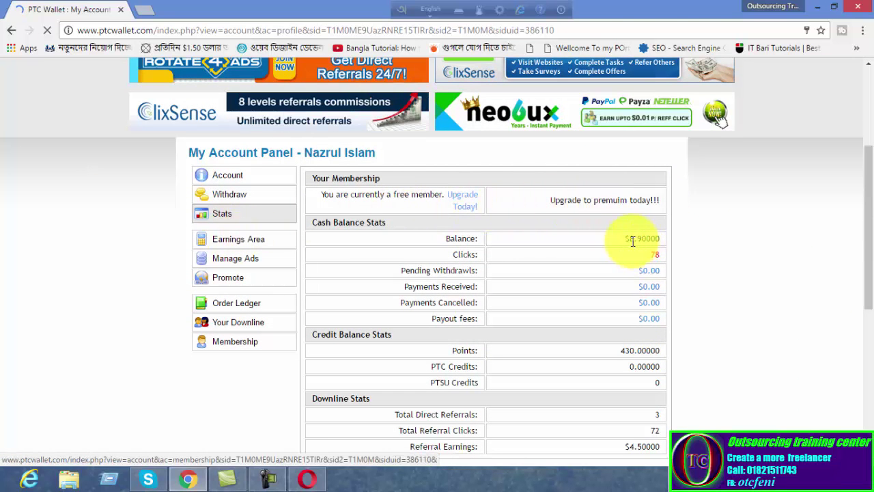
scroll(603, 244, "up", 3)
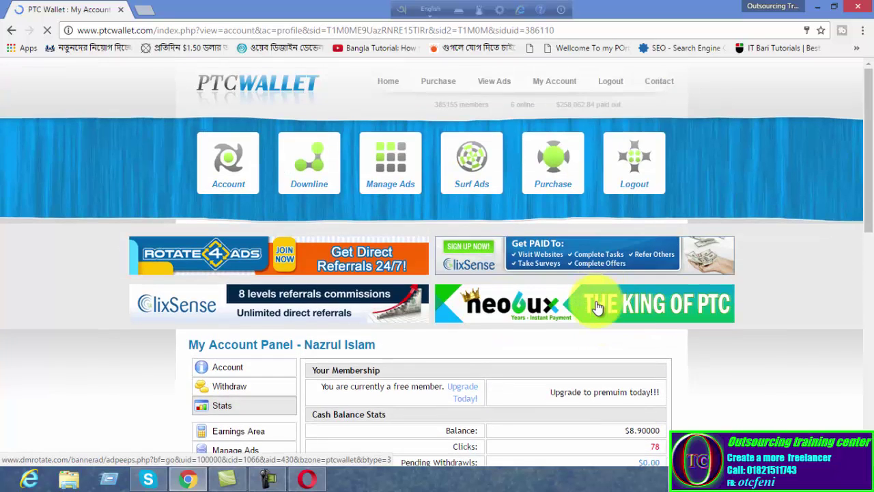
Open View Ads and scroll through the 12 listed ads
left_click(493, 83)
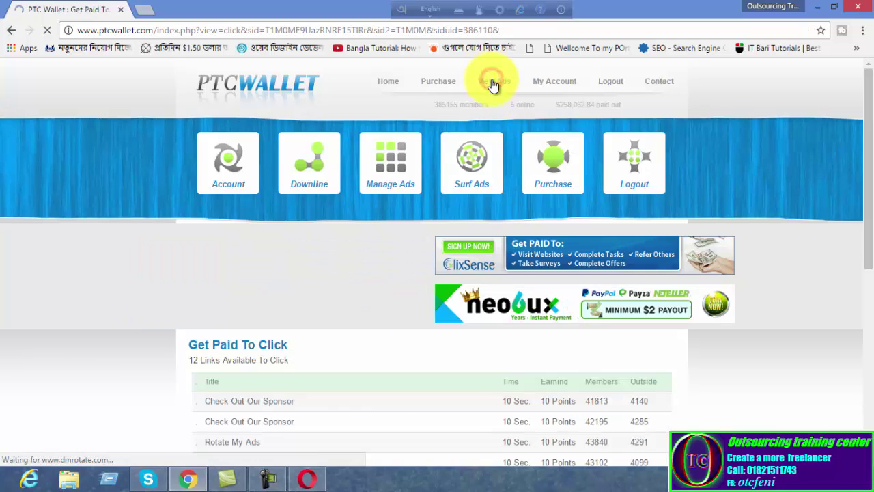
scroll(494, 265, "down", 5)
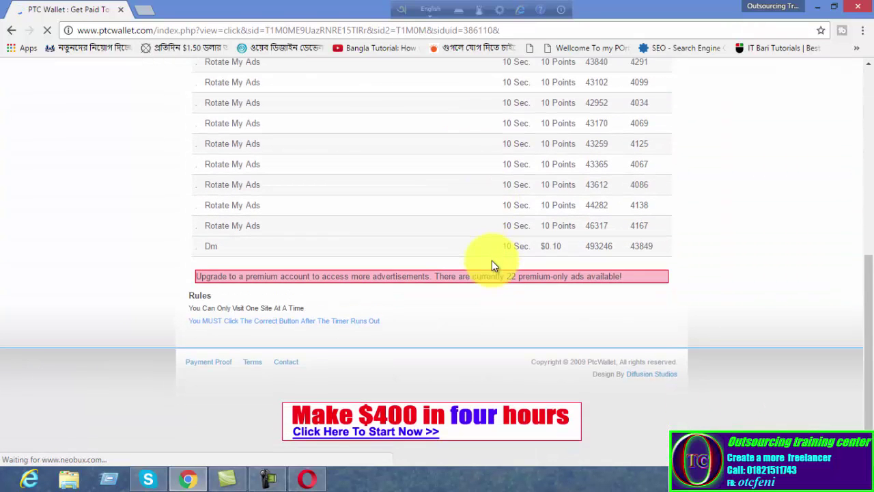
scroll(507, 157, "up", 2)
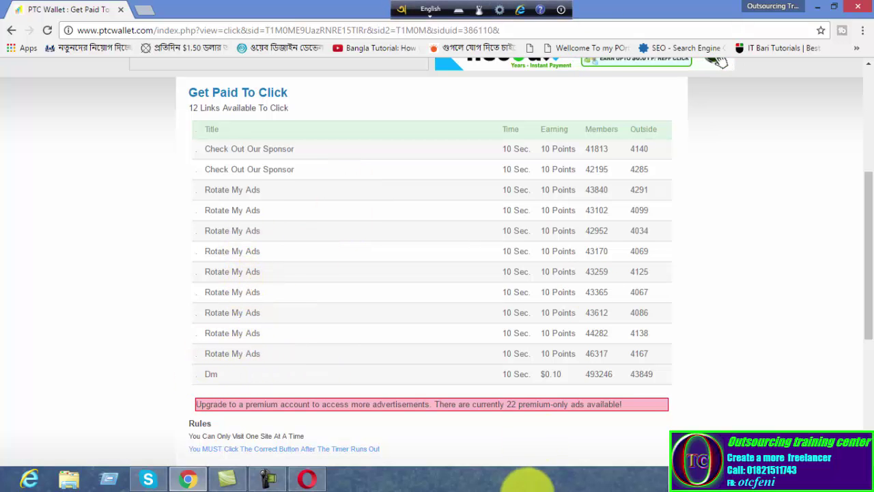
scroll(524, 343, "up", 4)
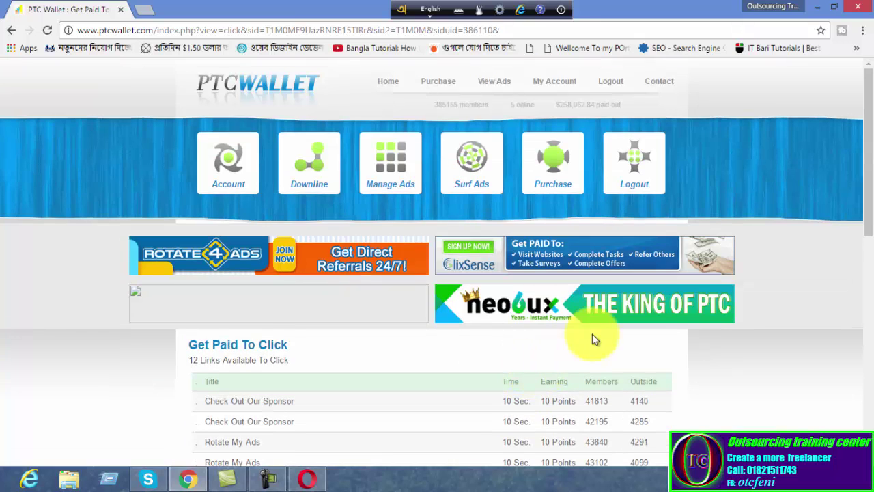
Visit My Account, return to View Ads, and open the $0.10 Dm ad
left_click(556, 83)
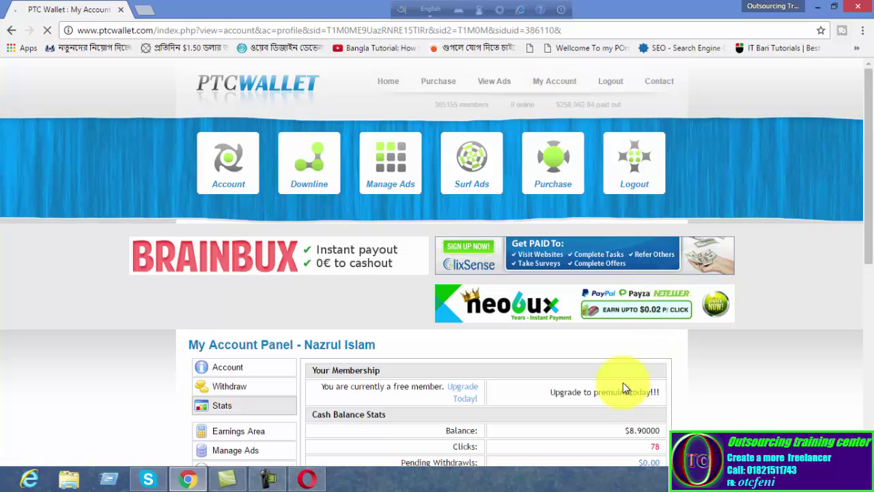
left_click(486, 89)
scroll(469, 200, "down", 1)
scroll(469, 201, "down", 5)
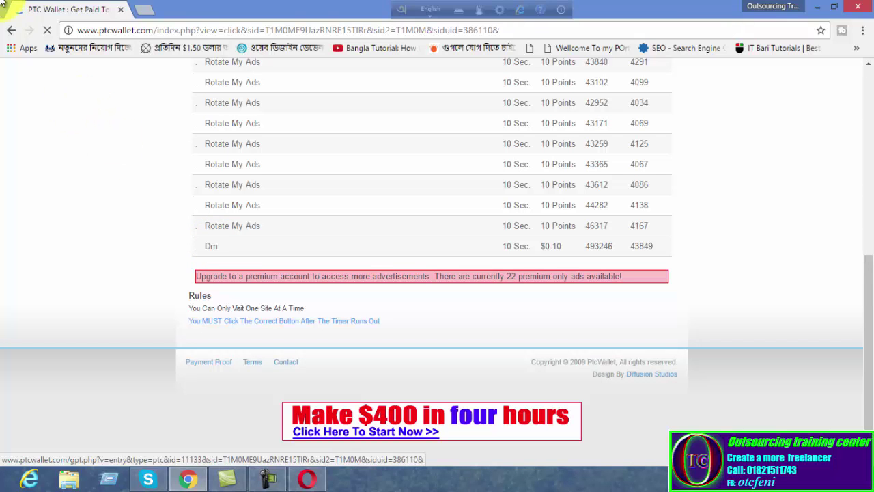
scroll(224, 202, "up", 6)
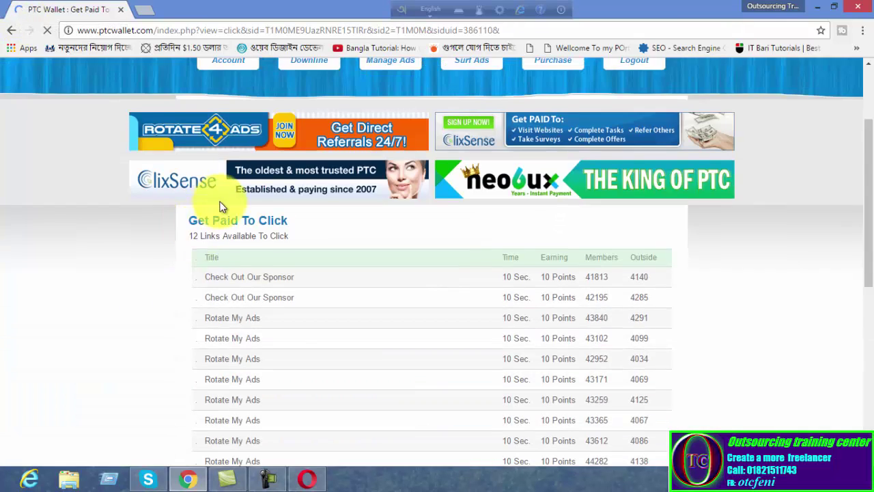
scroll(223, 203, "down", 6)
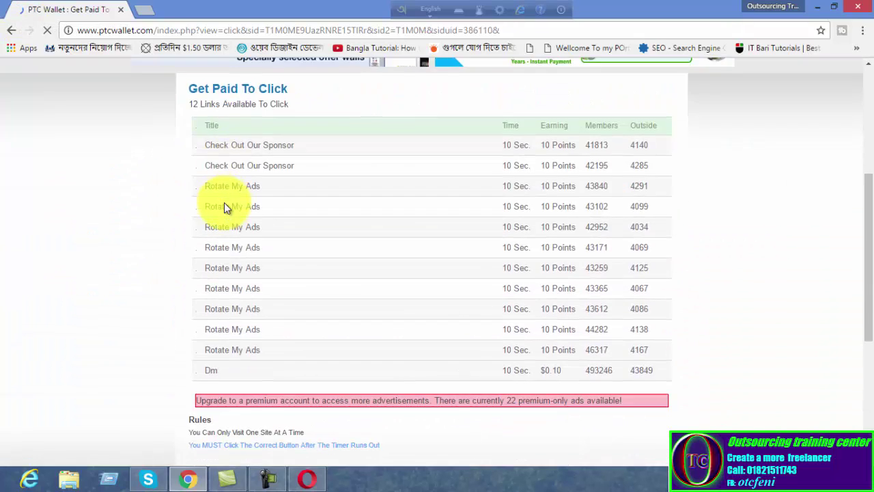
scroll(223, 202, "up", 6)
scroll(224, 203, "down", 8)
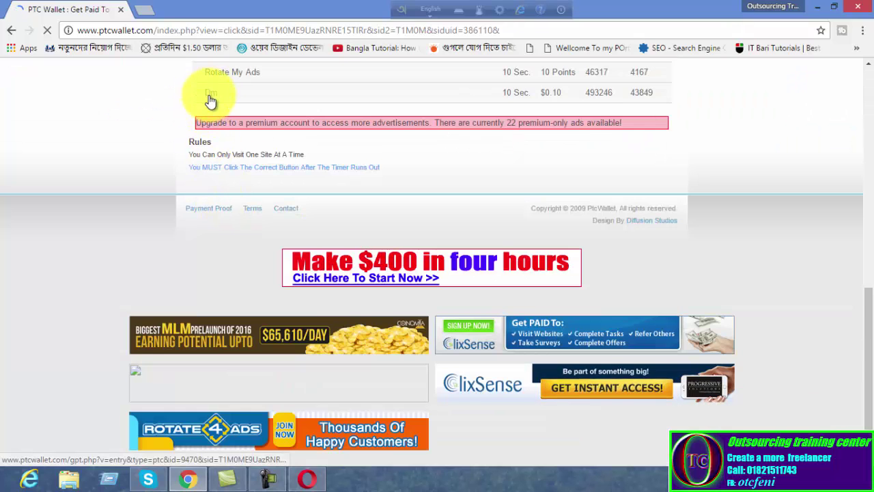
left_click(210, 100)
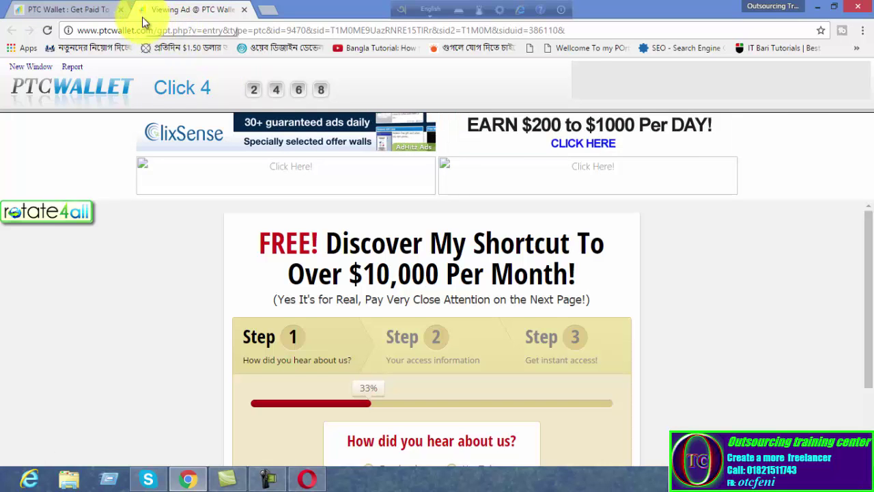
Credit the Dm ad view by picking the matching number, then close the ad tab
left_click(273, 96)
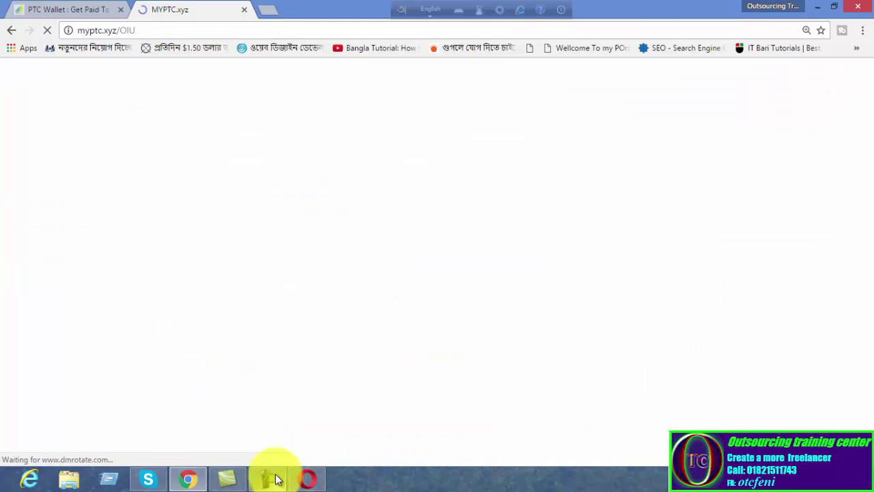
mouse_move(275, 478)
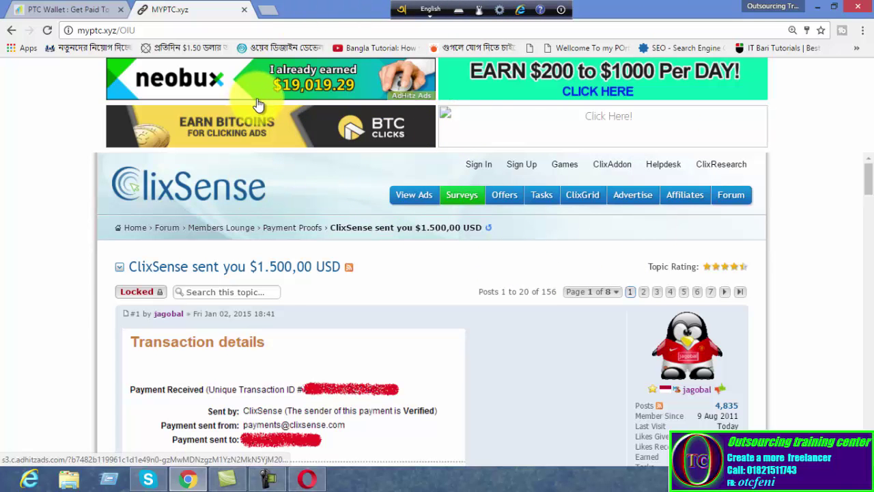
left_click(244, 10)
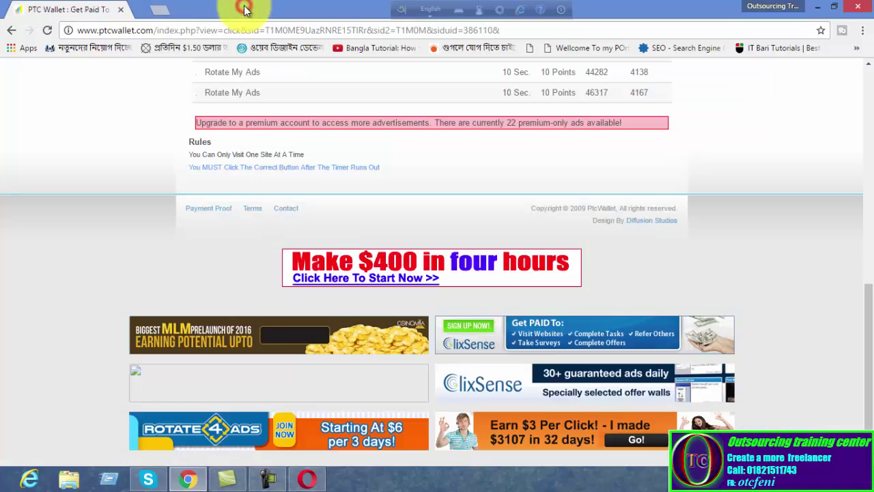
Check the account stats: $9.00000 balance, 79 clicks and 430 points
scroll(454, 164, "up", 2)
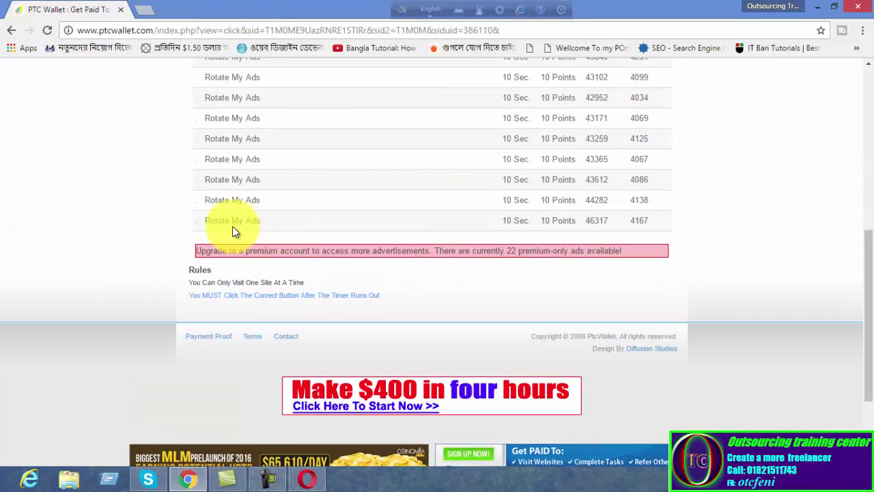
scroll(519, 220, "up", 2)
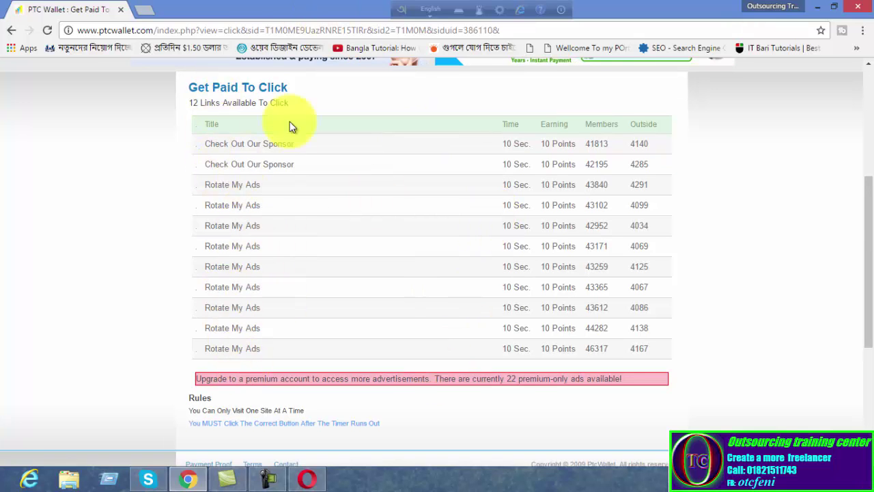
scroll(264, 167, "up", 4)
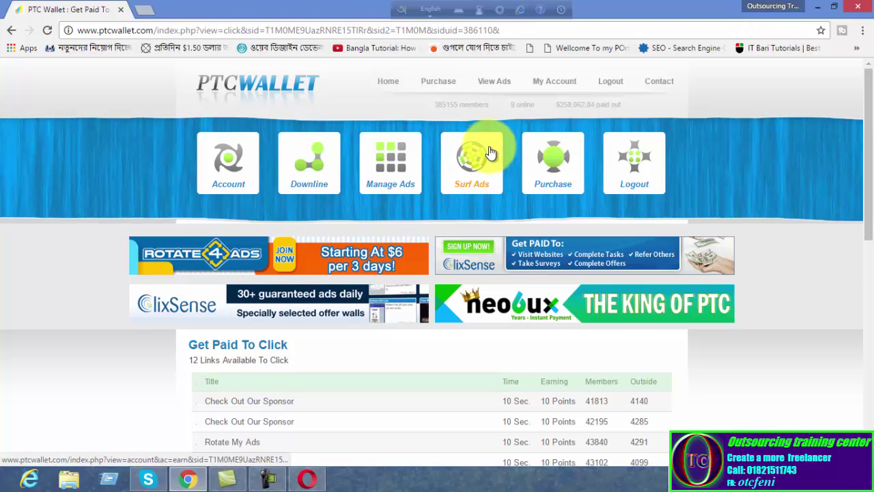
left_click(551, 88)
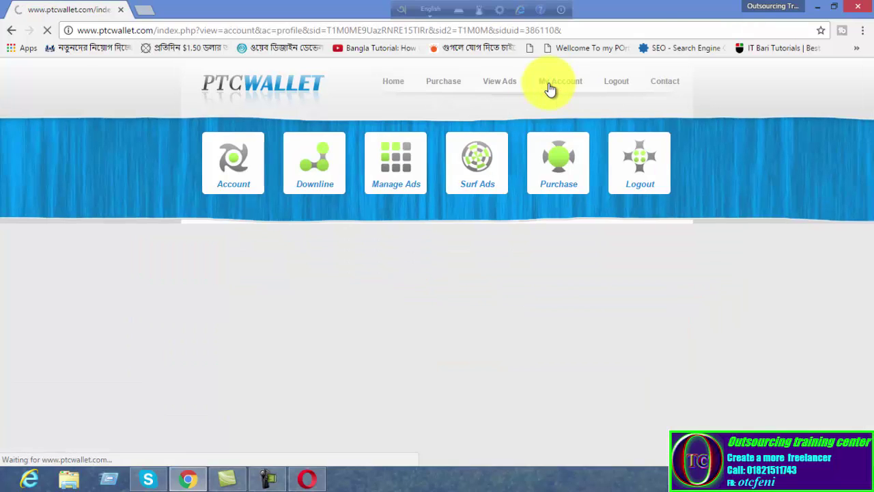
scroll(579, 195, "down", 2)
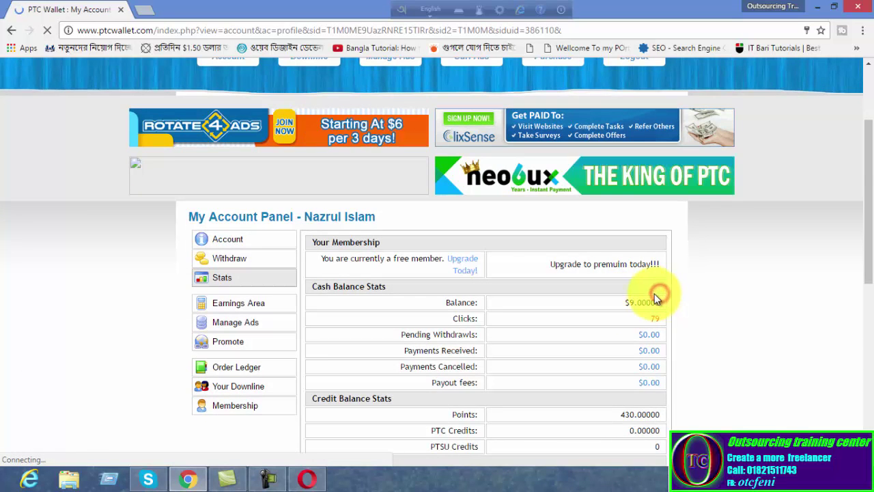
scroll(656, 295, "down", 3)
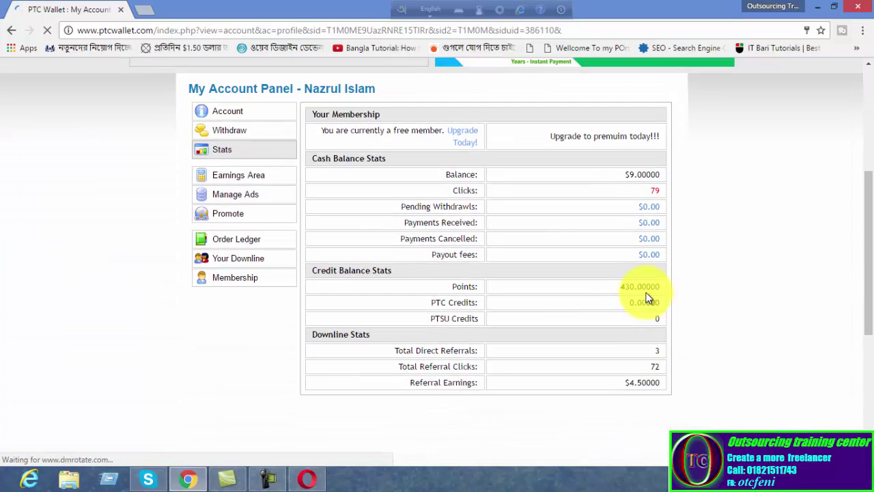
scroll(644, 294, "down", 2)
scroll(301, 231, "up", 3)
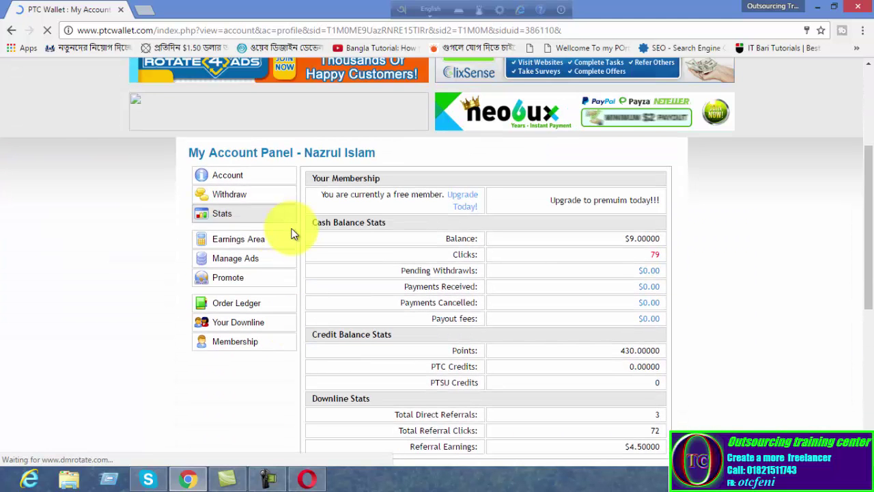
Review the profile details and the Paypal/Payza withdrawal options, then open a new Chrome tab
left_click(227, 179)
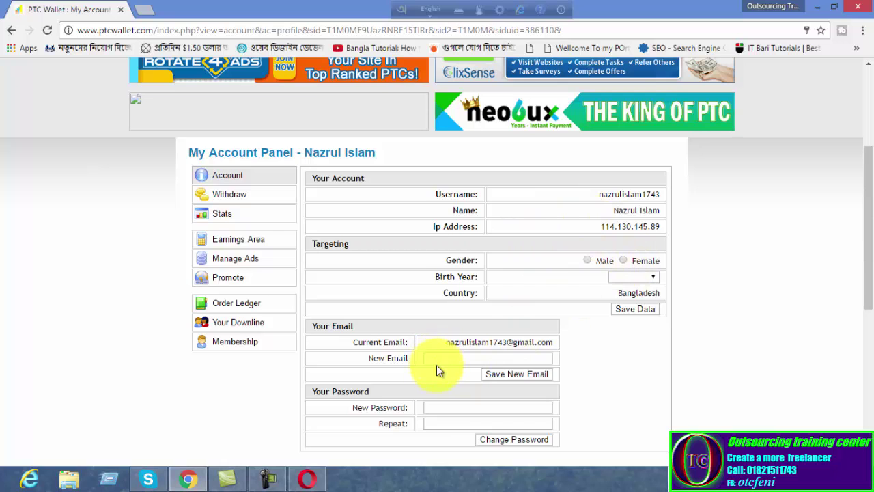
scroll(436, 369, "down", 2)
scroll(436, 370, "up", 1)
scroll(436, 368, "up", 1)
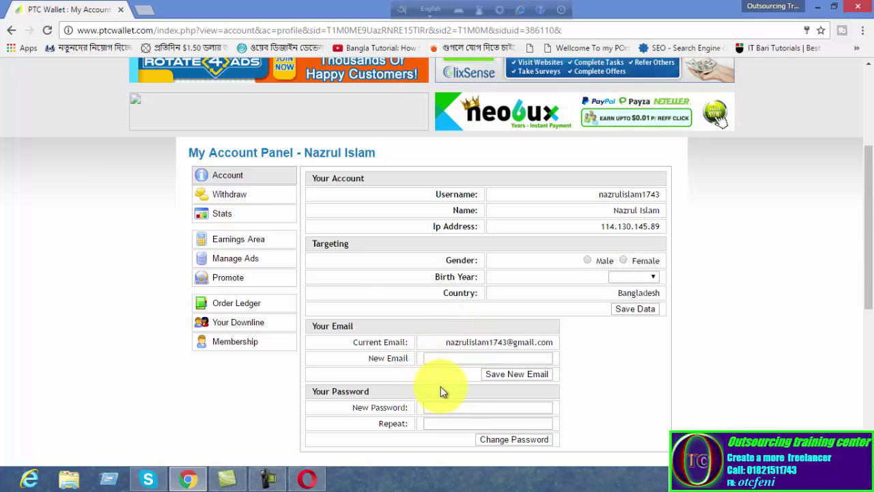
left_click(220, 195)
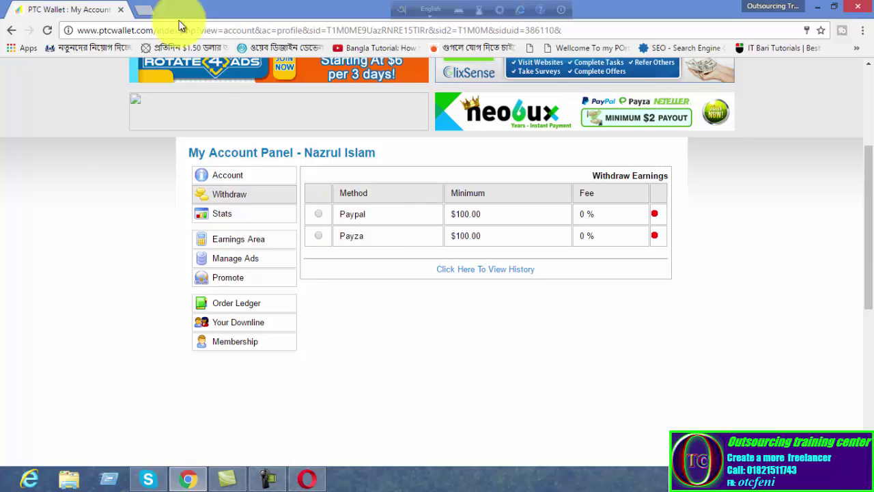
left_click(142, 13)
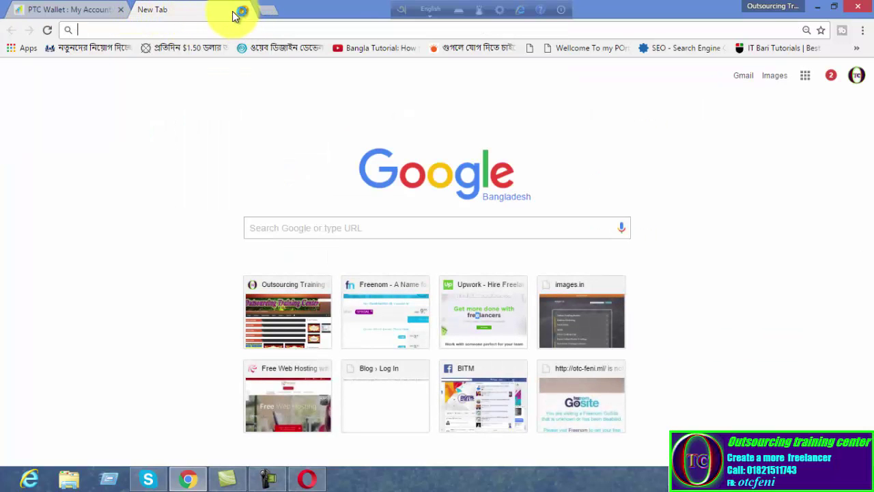
Close the empty New Tab to return to the Withdraw Earnings panel
left_click(243, 11)
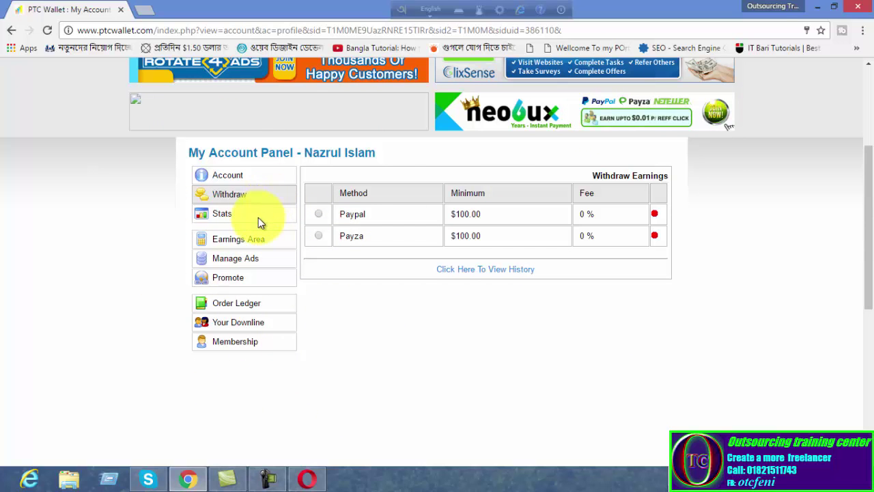
Review the account stats, then the How To Earn page: 11 links available, 19 clicks today
left_click(221, 216)
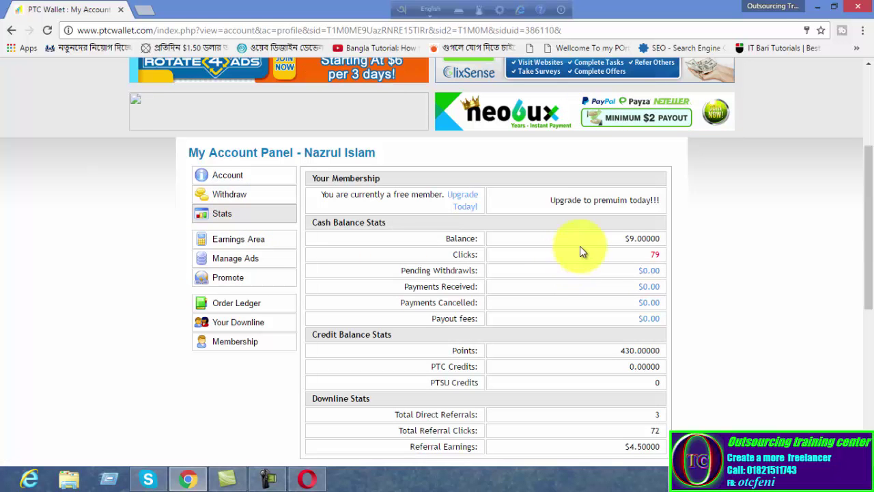
scroll(636, 270, "down", 1)
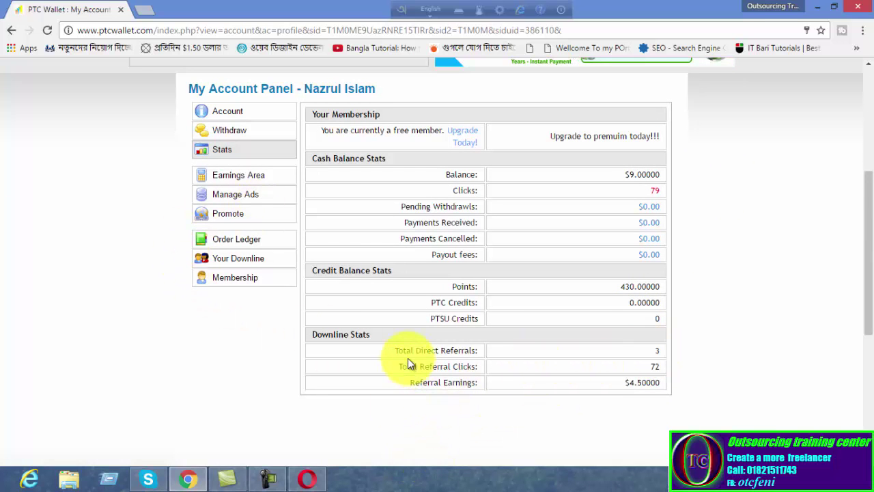
left_click(229, 183)
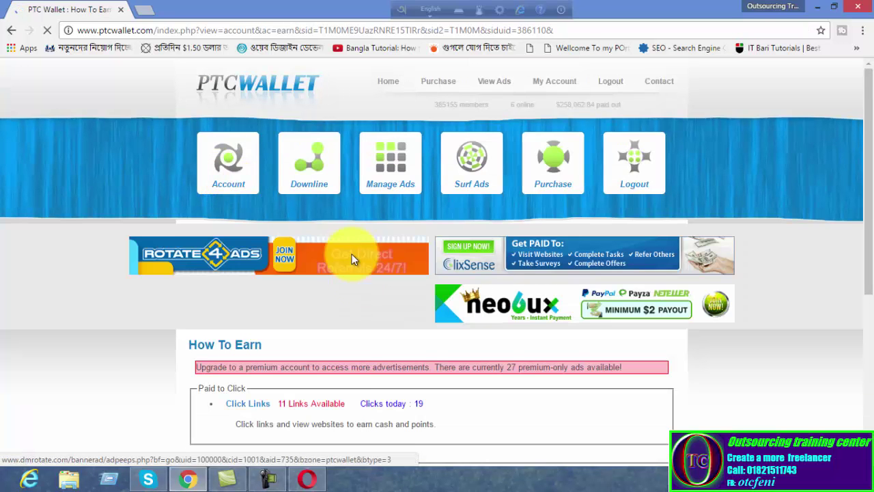
scroll(351, 376, "down", 2)
scroll(341, 357, "down", 3)
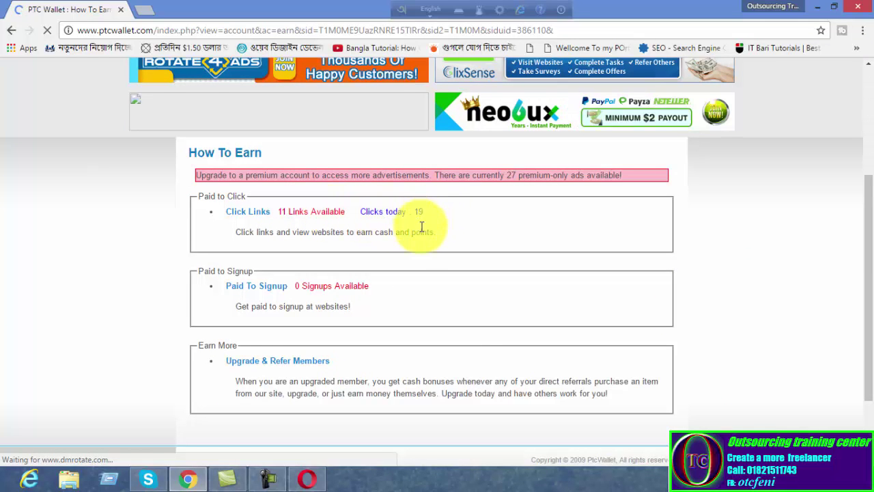
scroll(414, 249, "up", 2)
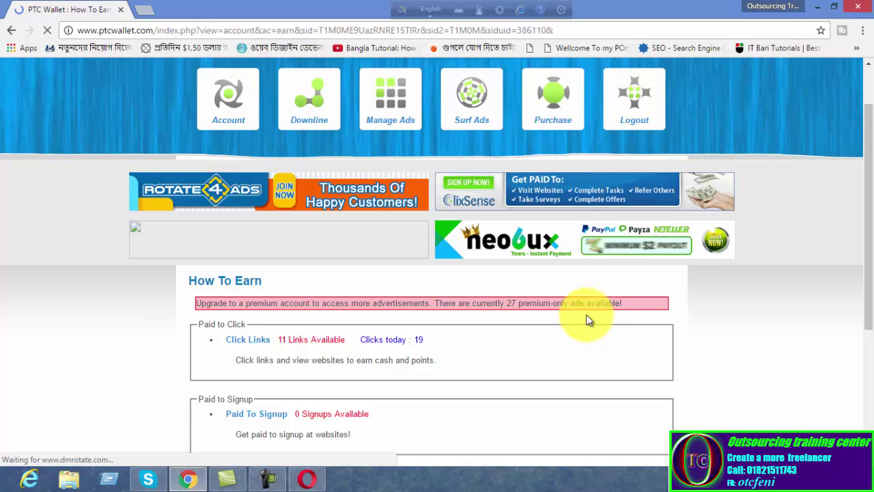
scroll(589, 320, "down", 3)
scroll(571, 332, "up", 4)
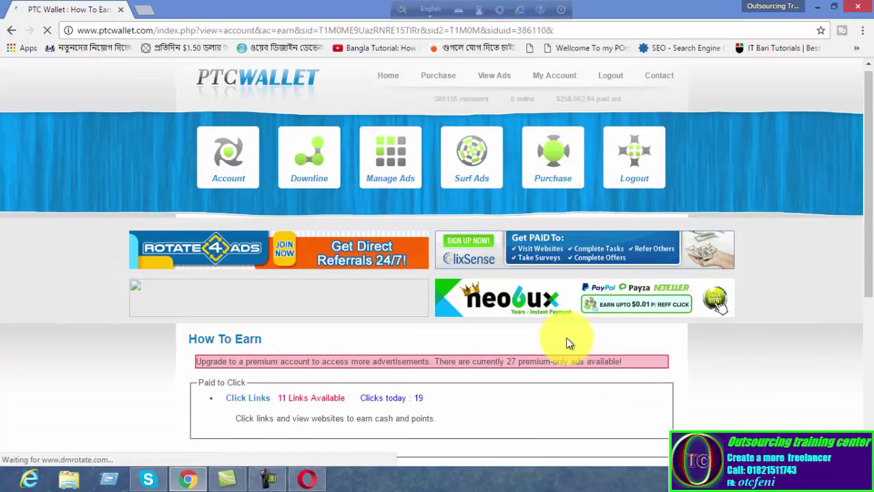
left_click(553, 83)
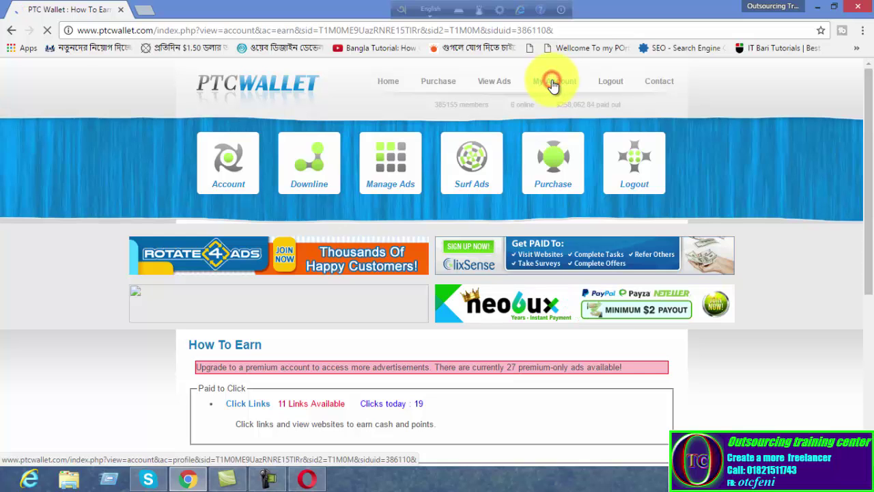
Look over the Promotion page's referral homepage link and banner HTML codes
scroll(505, 133, "down", 2)
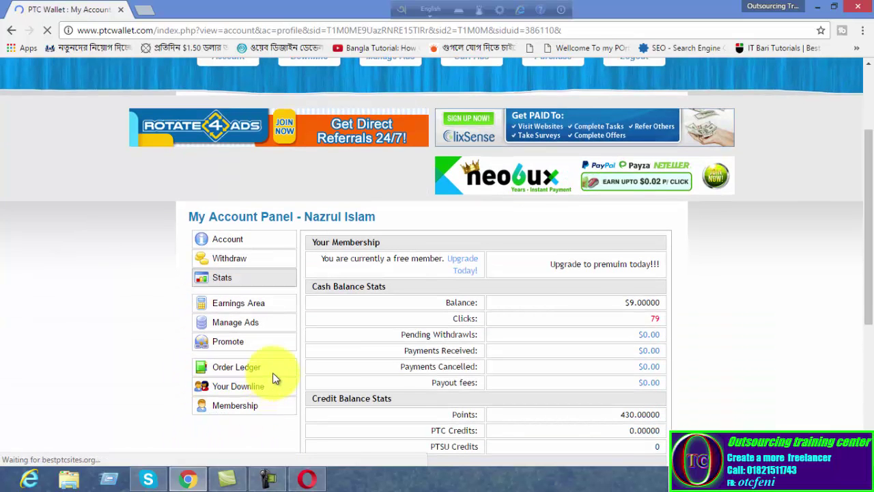
left_click(222, 347)
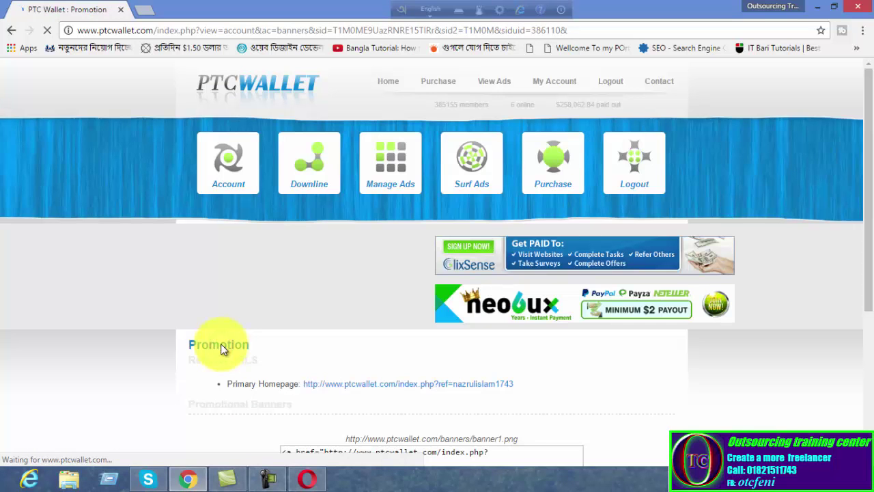
scroll(228, 341, "down", 3)
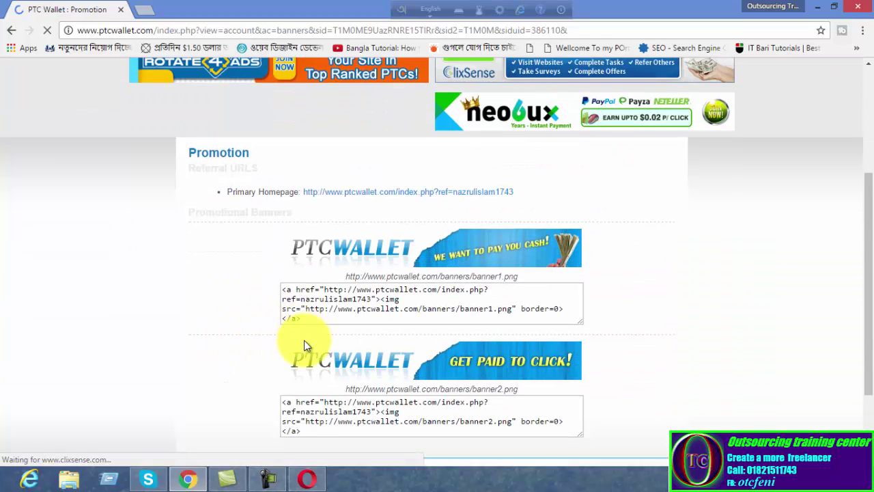
scroll(392, 273, "up", 3)
left_click(498, 83)
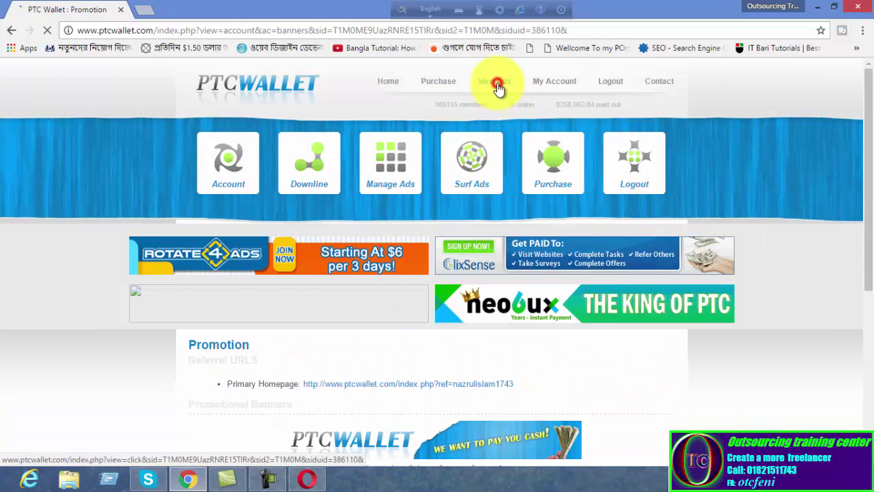
Scroll through the Get Paid To Click list, now 11 ads at 10 points each
scroll(139, 398, "down", 3)
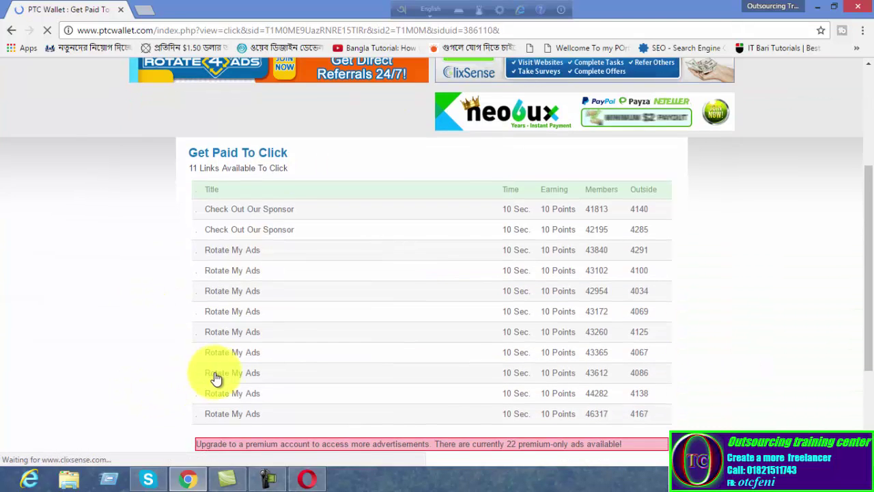
scroll(218, 368, "up", 3)
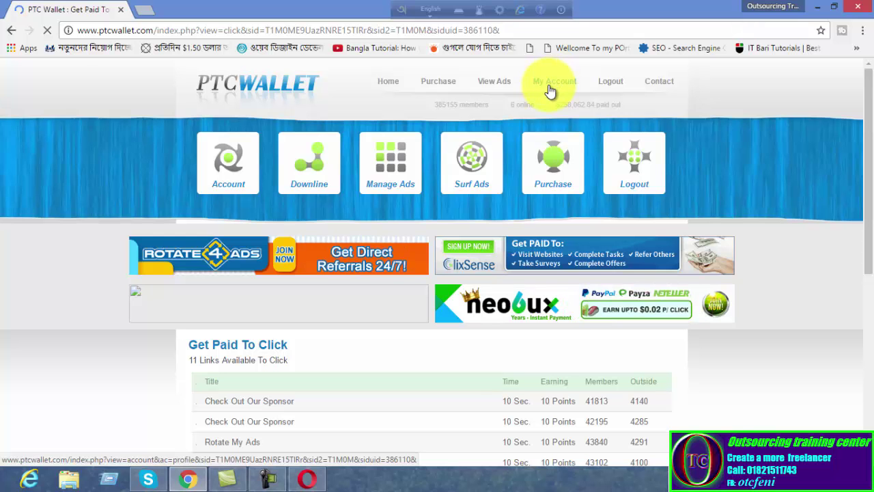
scroll(280, 220, "down", 5)
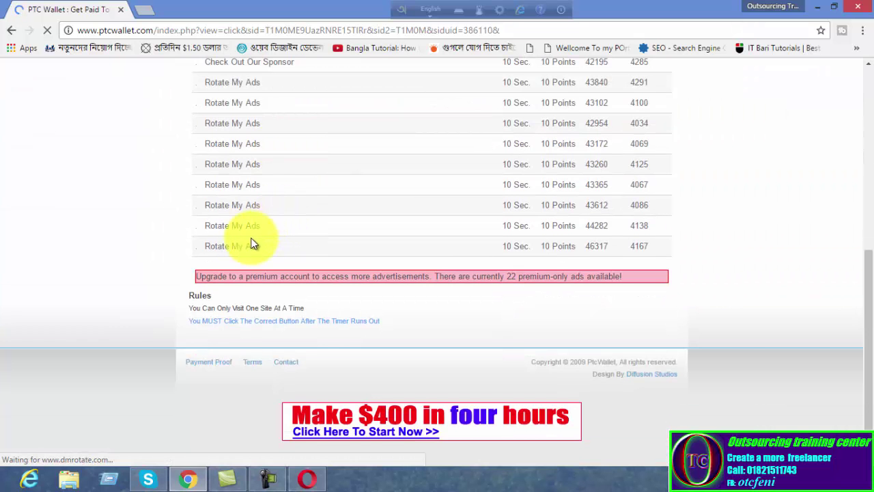
scroll(253, 246, "up", 3)
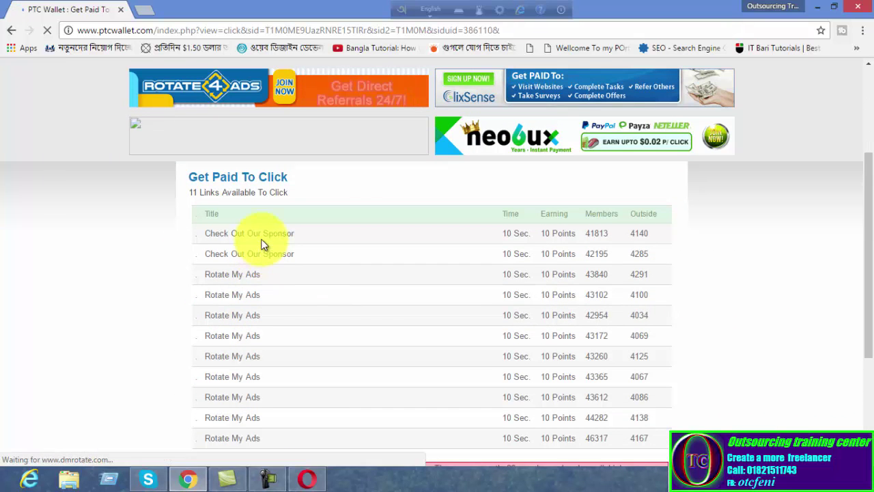
scroll(263, 243, "up", 3)
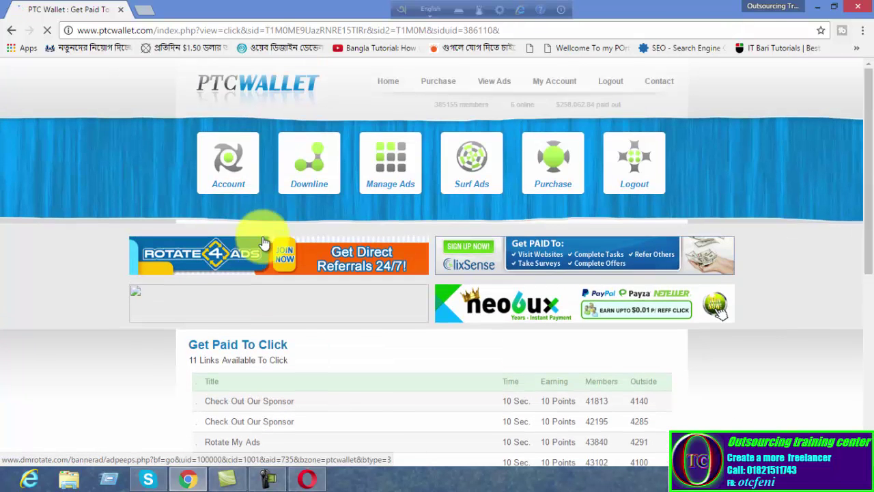
left_click(292, 176)
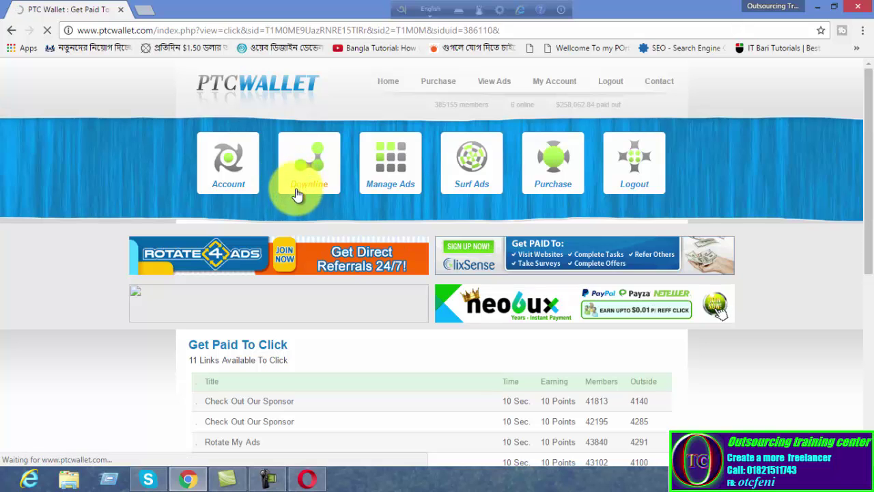
Scroll the Downline table: 3 level-1 referrals, none premium, totalling $4.50000 in earnings
scroll(321, 260, "down", 3)
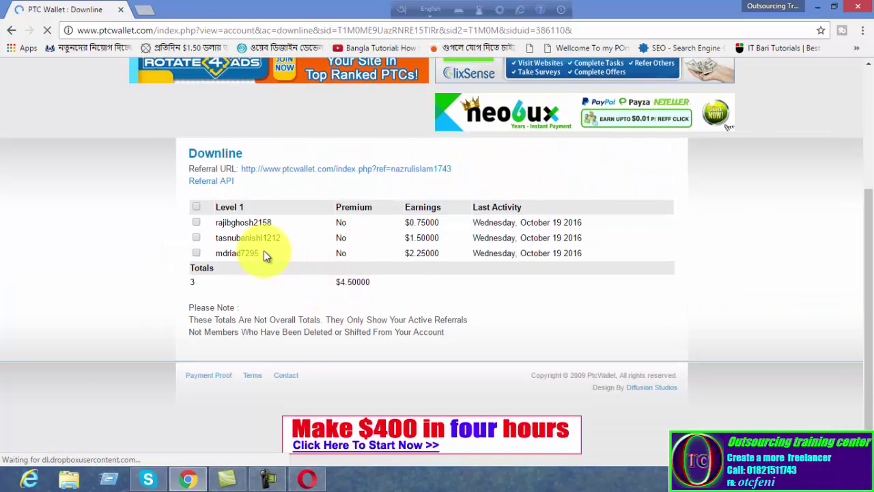
scroll(263, 250, "up", 2)
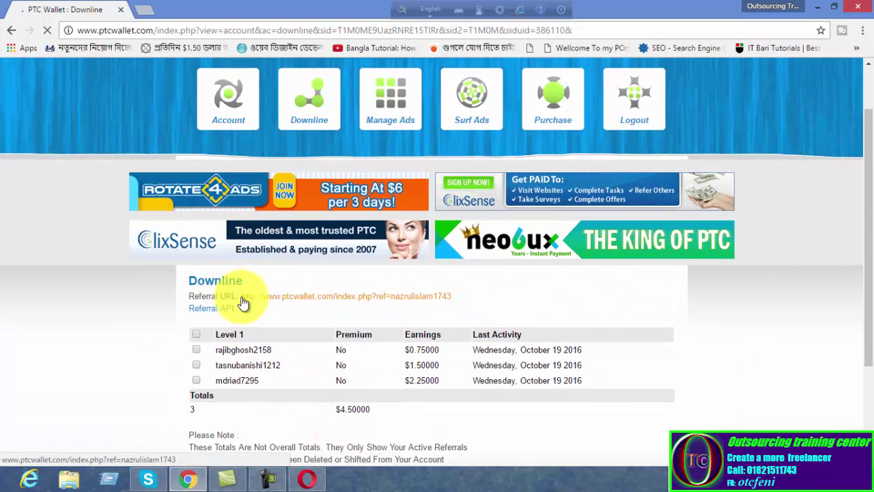